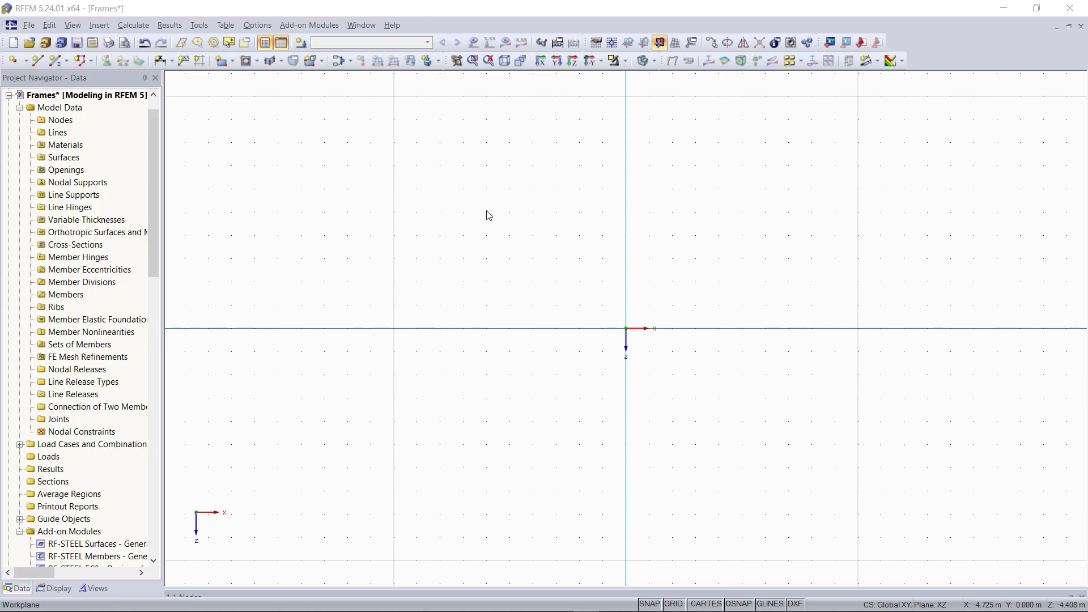
Start a new beam member and choose the rolled I-section IPE 200 as its start cross-section
left_click(52, 61)
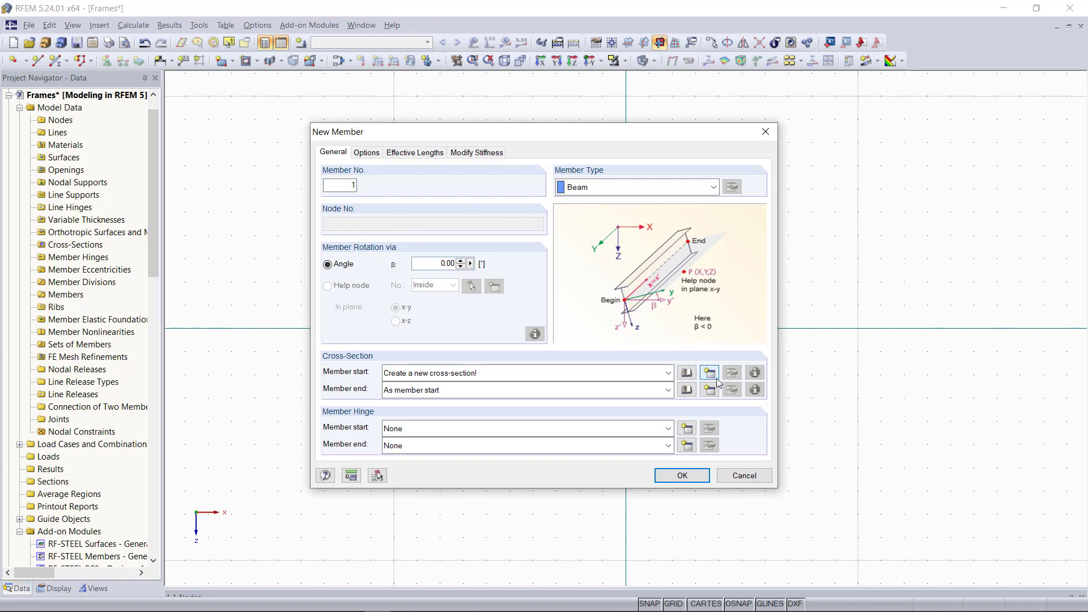
left_click(686, 373)
left_click(374, 174)
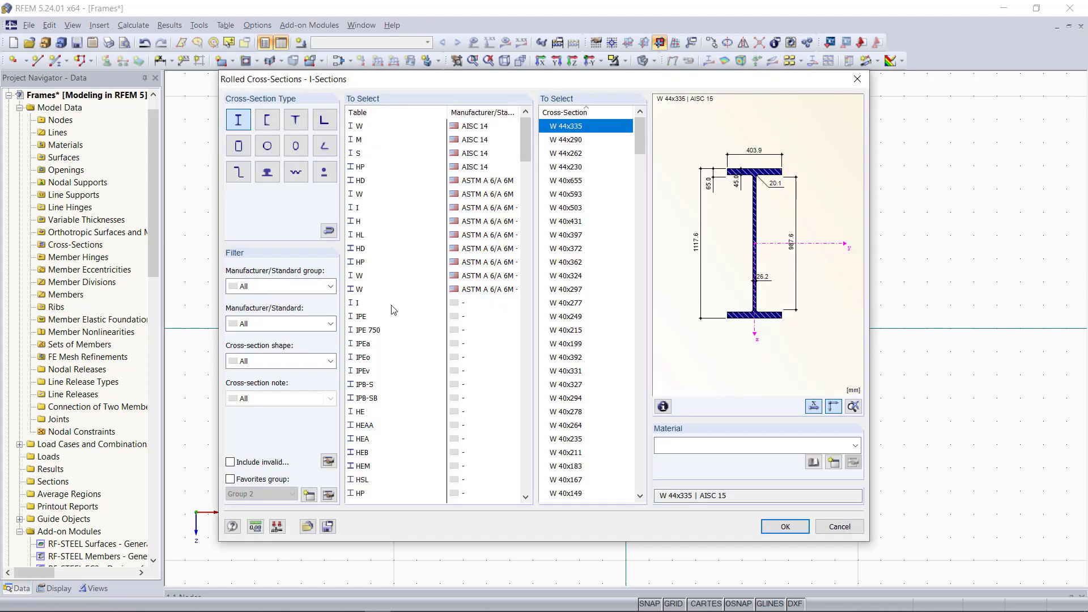
left_click(369, 318)
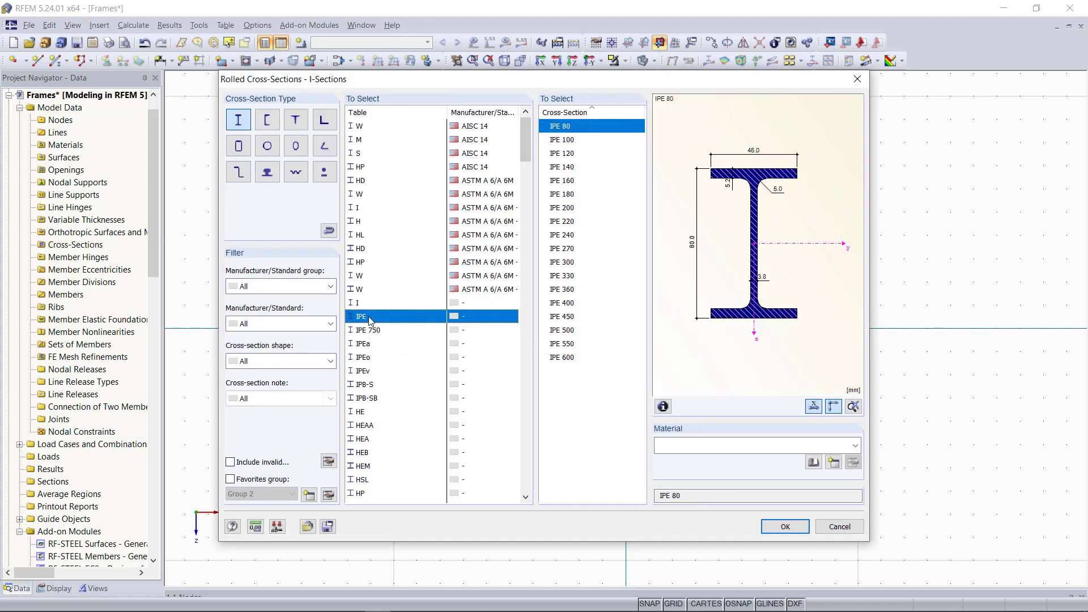
left_click(572, 209)
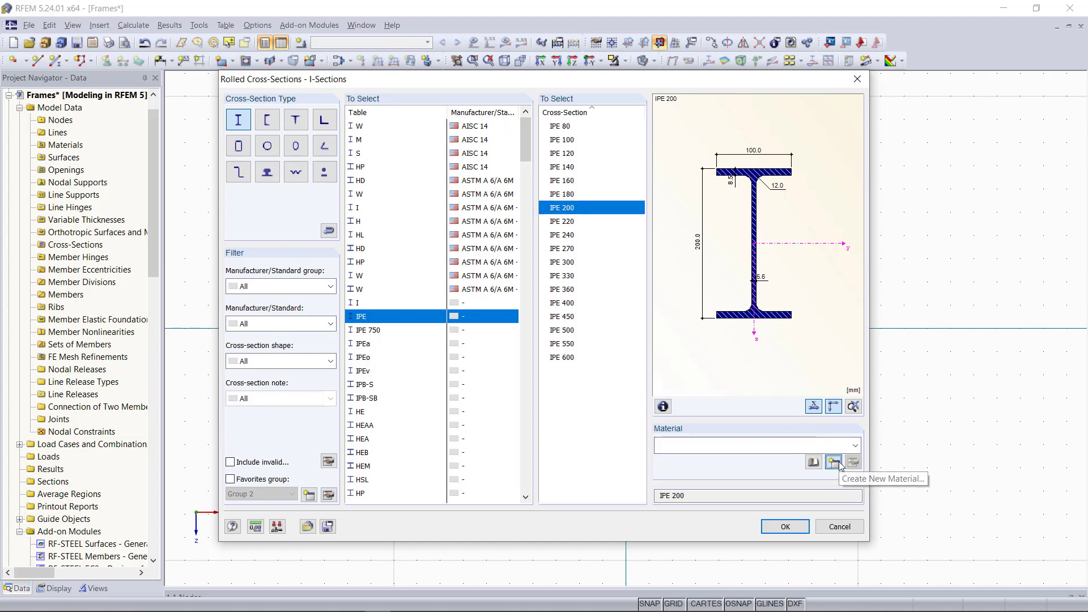
Assign the library material Steel S 235 to the cross-section and accept the new member's settings
left_click(835, 463)
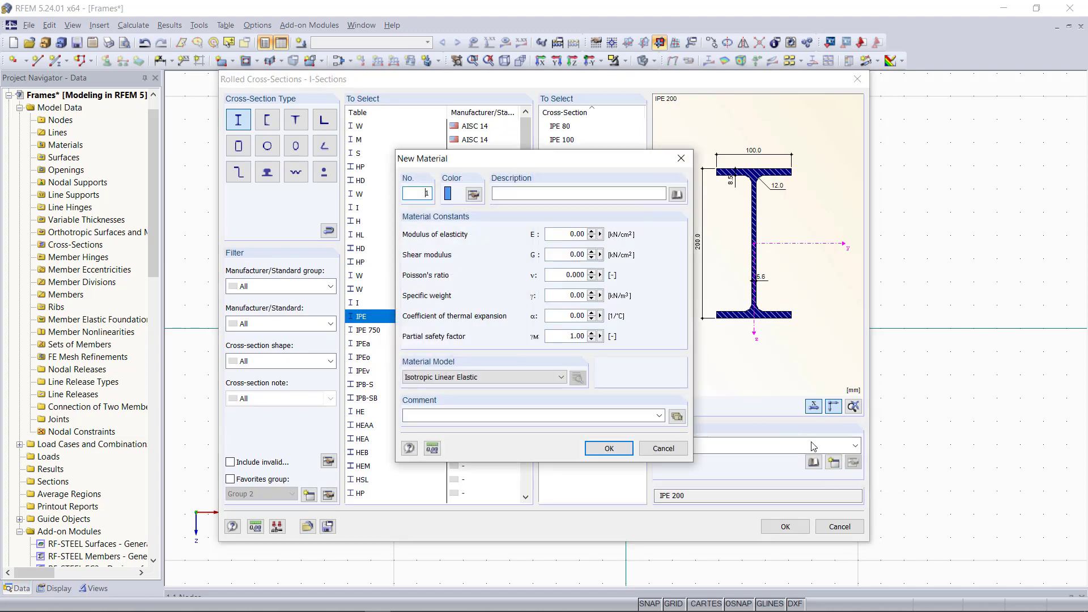
left_click(676, 195)
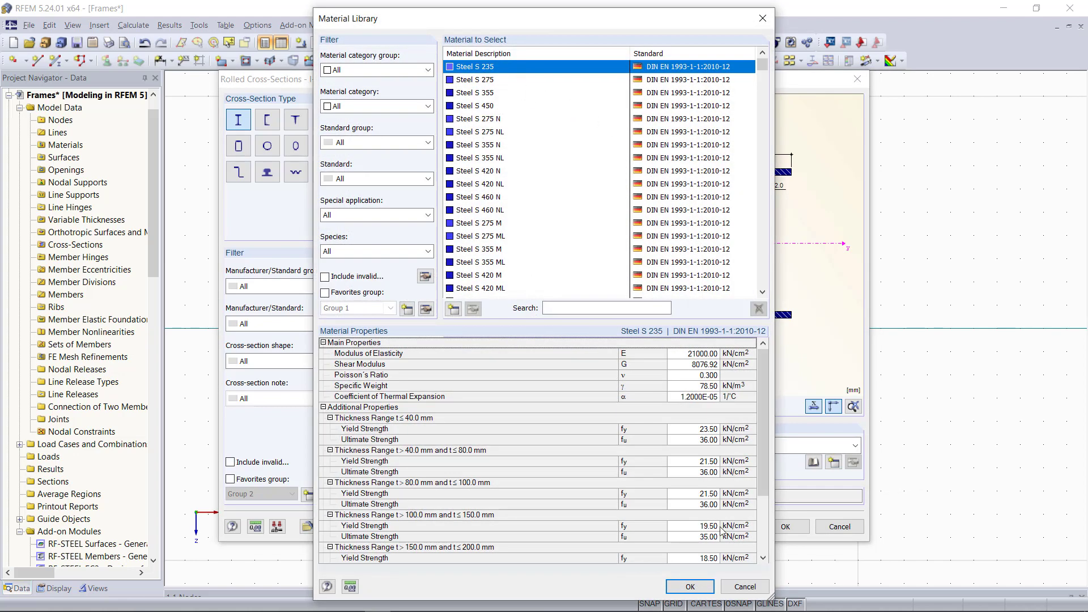
left_click(690, 586)
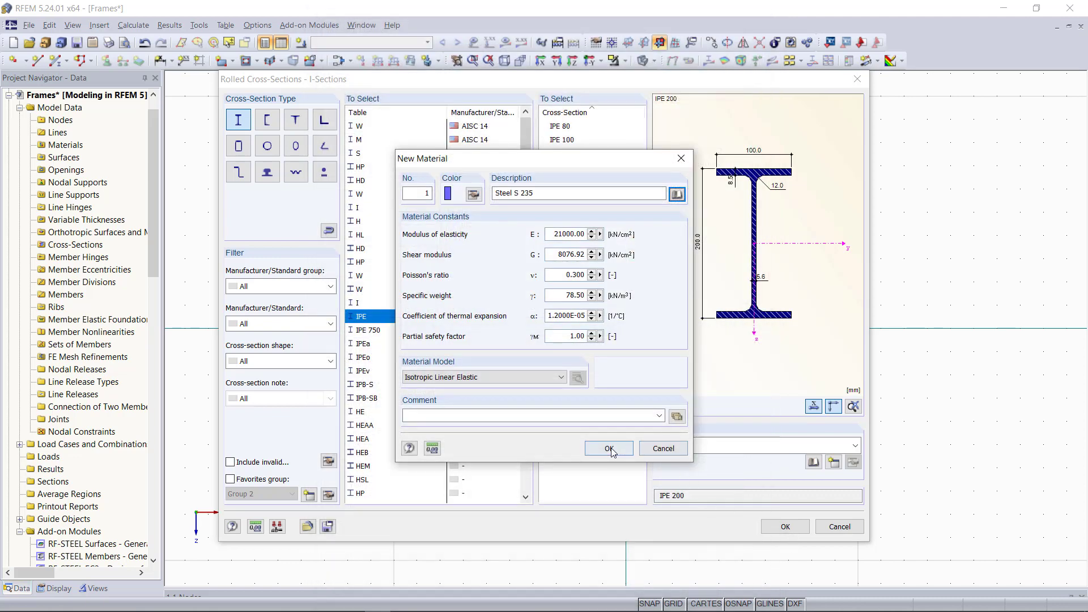
left_click(609, 448)
left_click(785, 527)
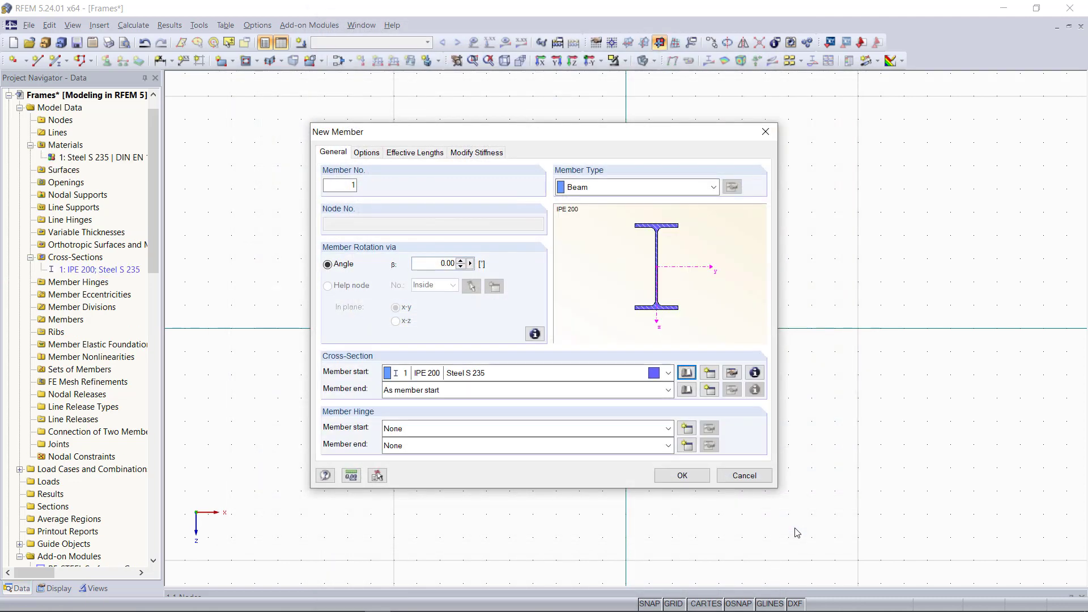
left_click(674, 479)
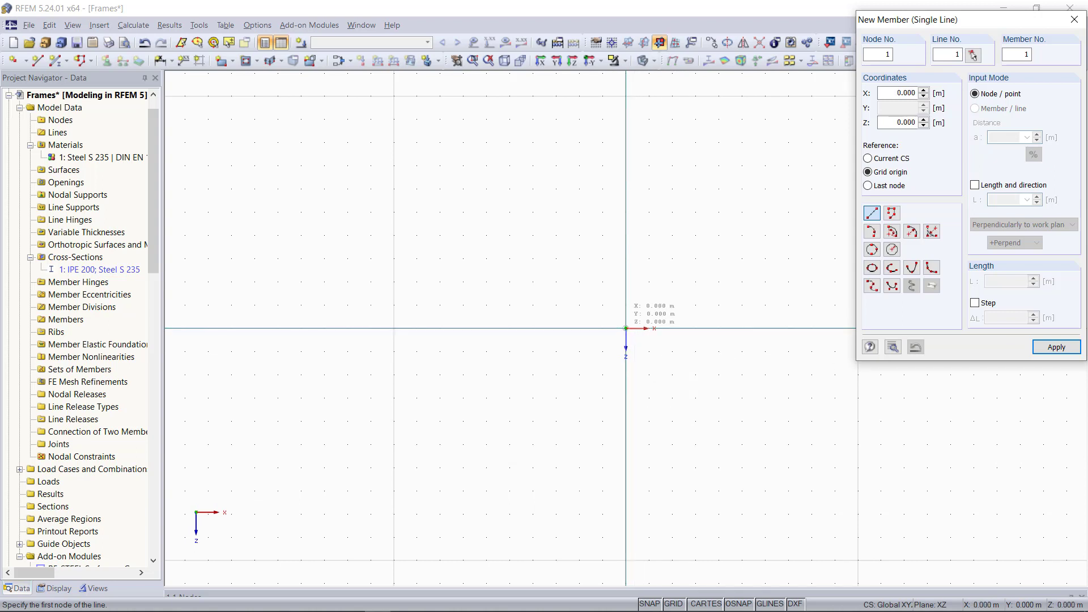
Draw a portal frame from the origin with two 3 m columns, at X = 0 and X = 5 m, joined by a 5 m beam
left_click(626, 329)
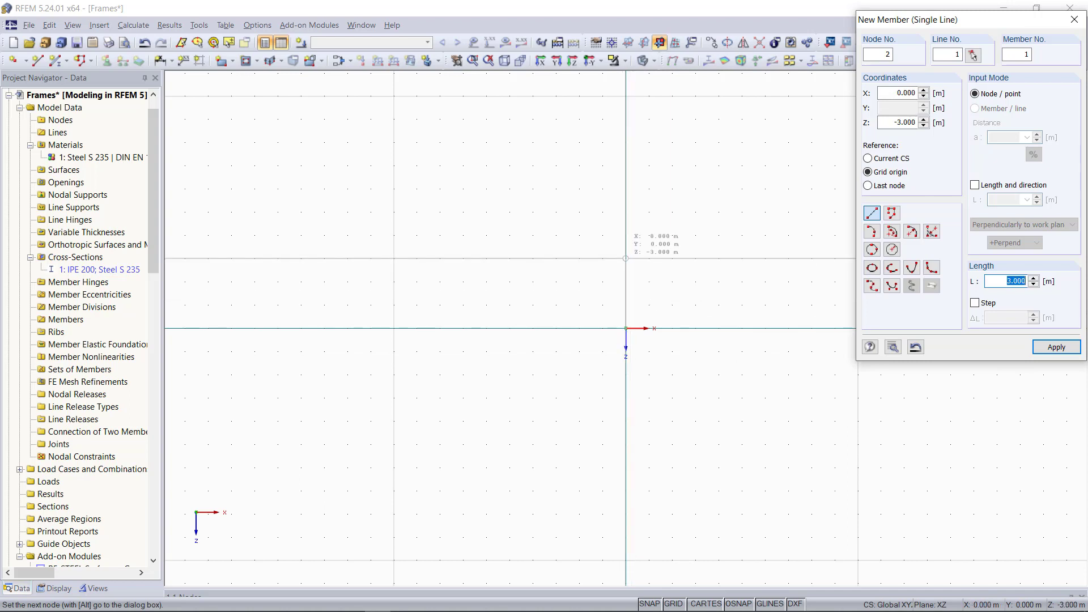
left_click(626, 258)
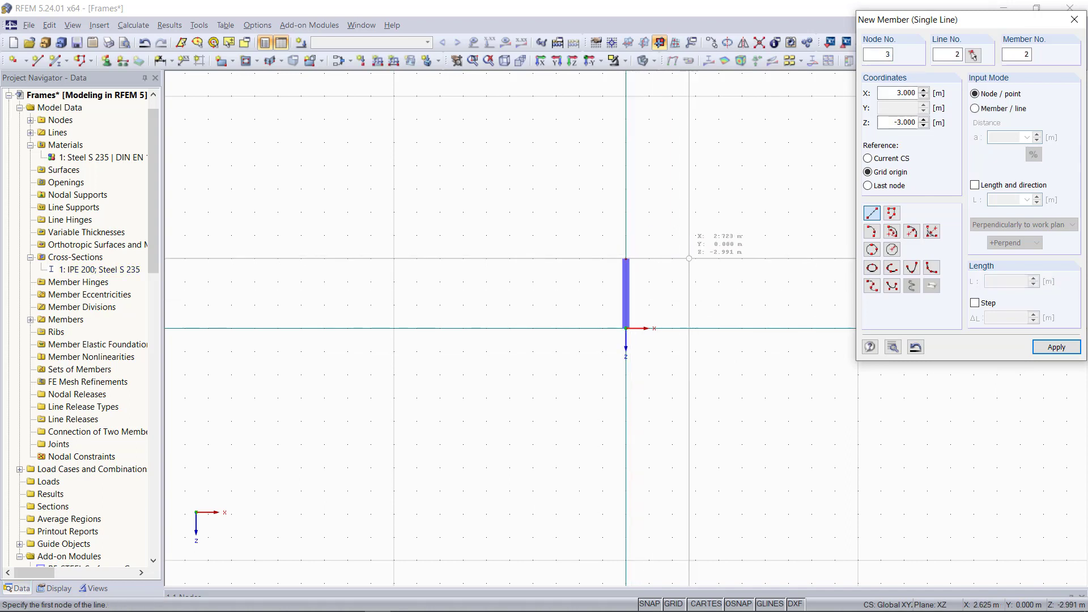
left_click(626, 259)
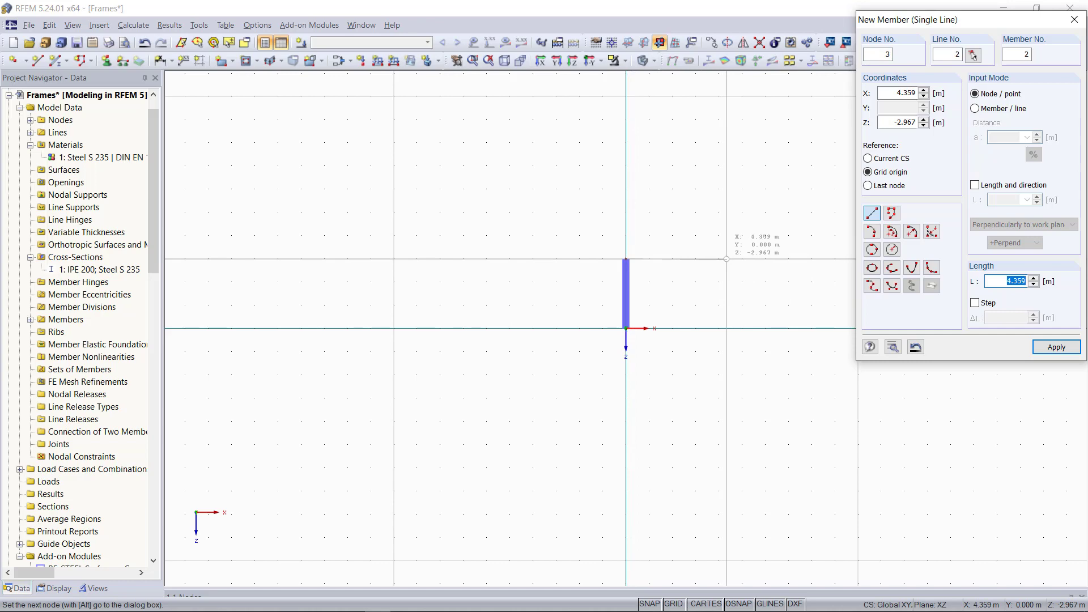
left_click(742, 259)
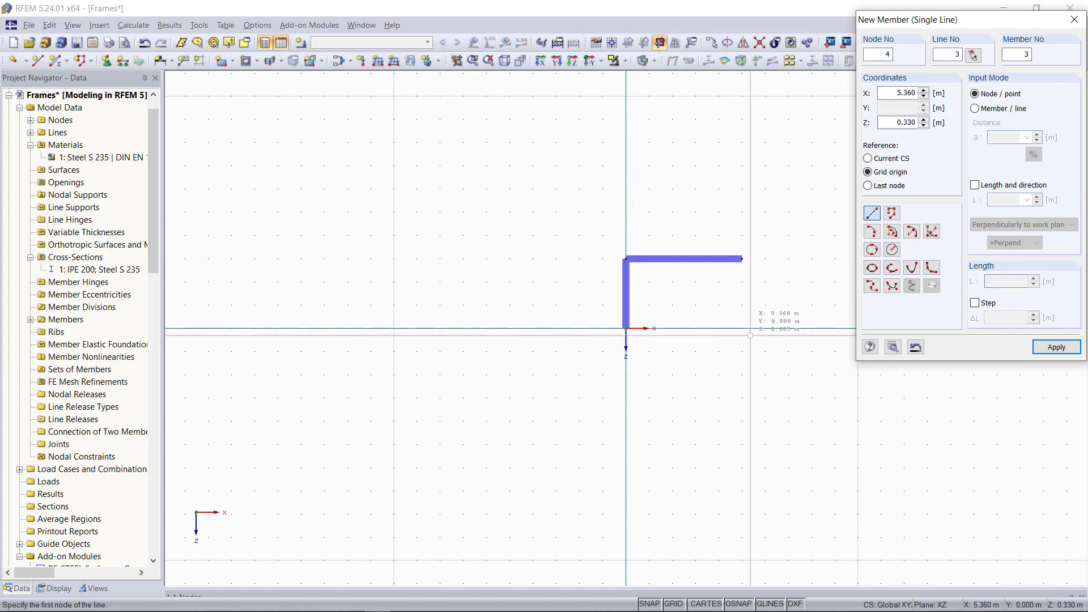
left_click(742, 259)
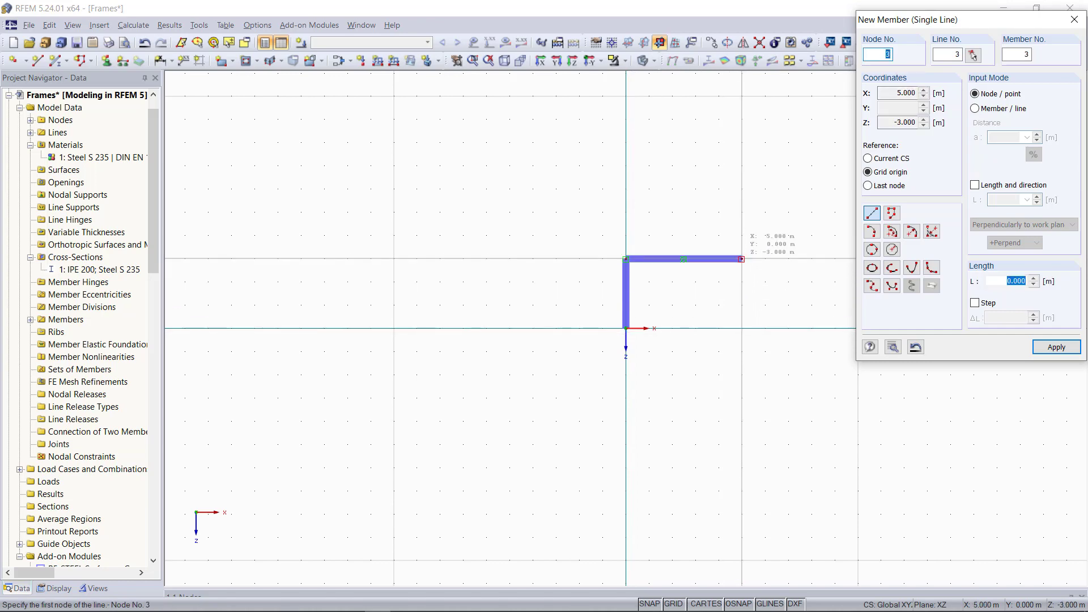
left_click(743, 329)
key("Escape")
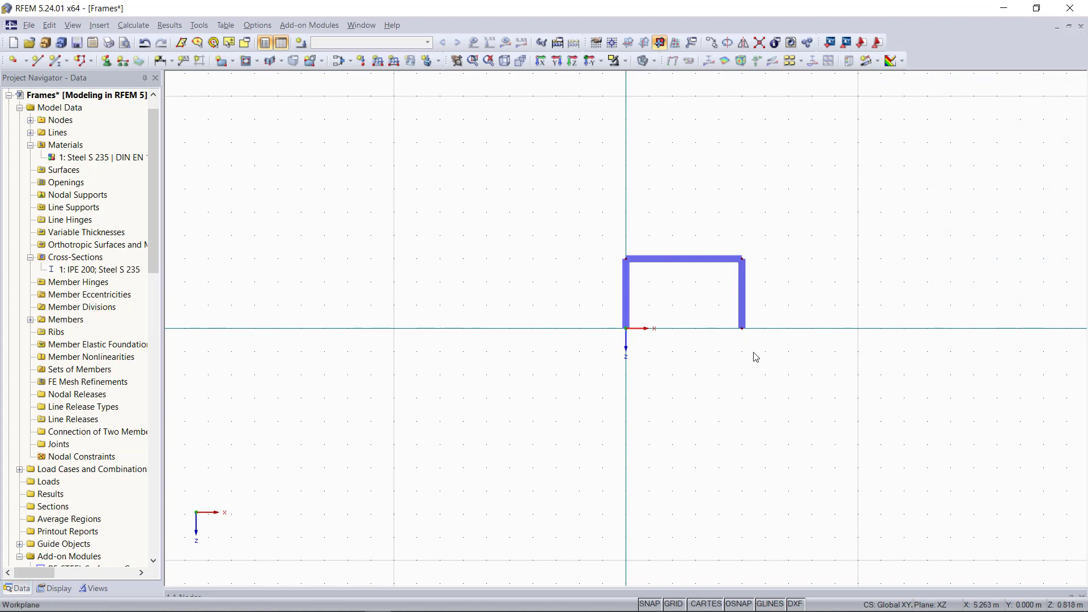
Apply Rigid nodal supports to the base nodes of both columns
key("F8")
scroll(699, 356, "down", 3)
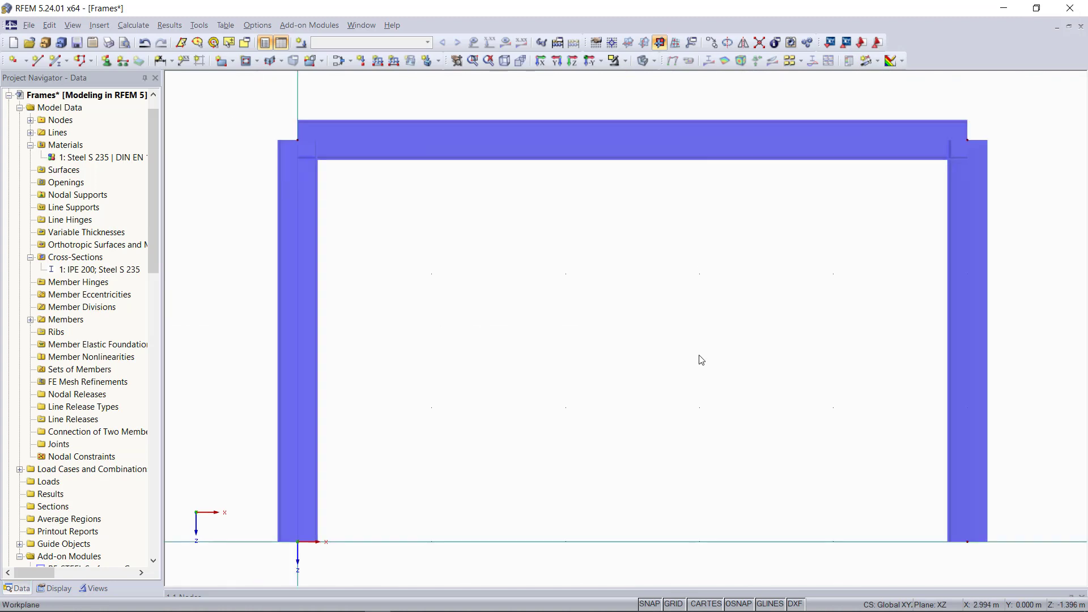
scroll(702, 361, "down", 1)
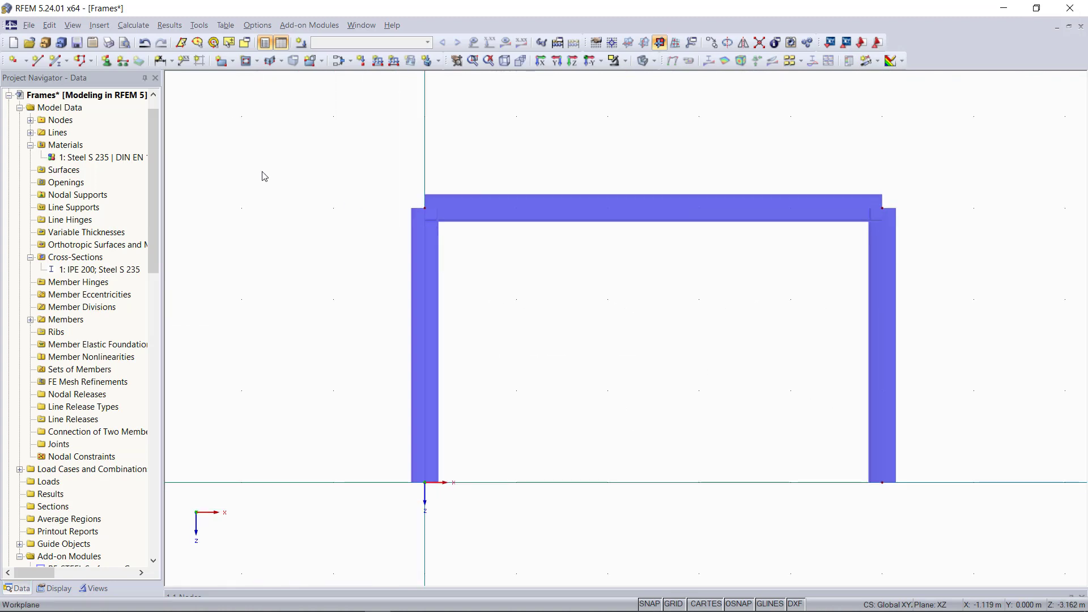
left_click_drag(349, 439, 960, 520)
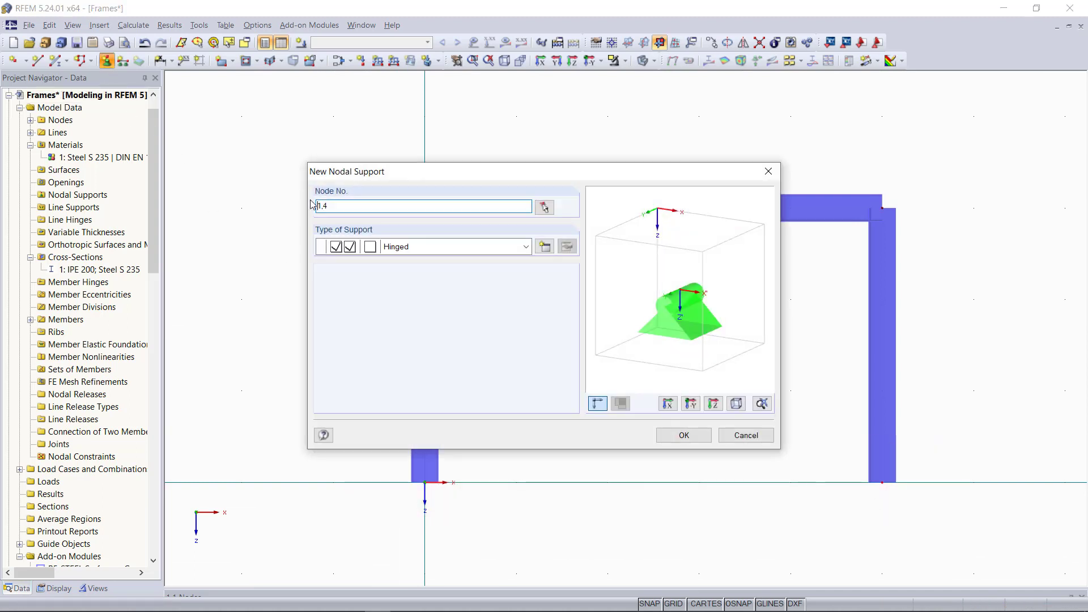
left_click(526, 247)
left_click(469, 278)
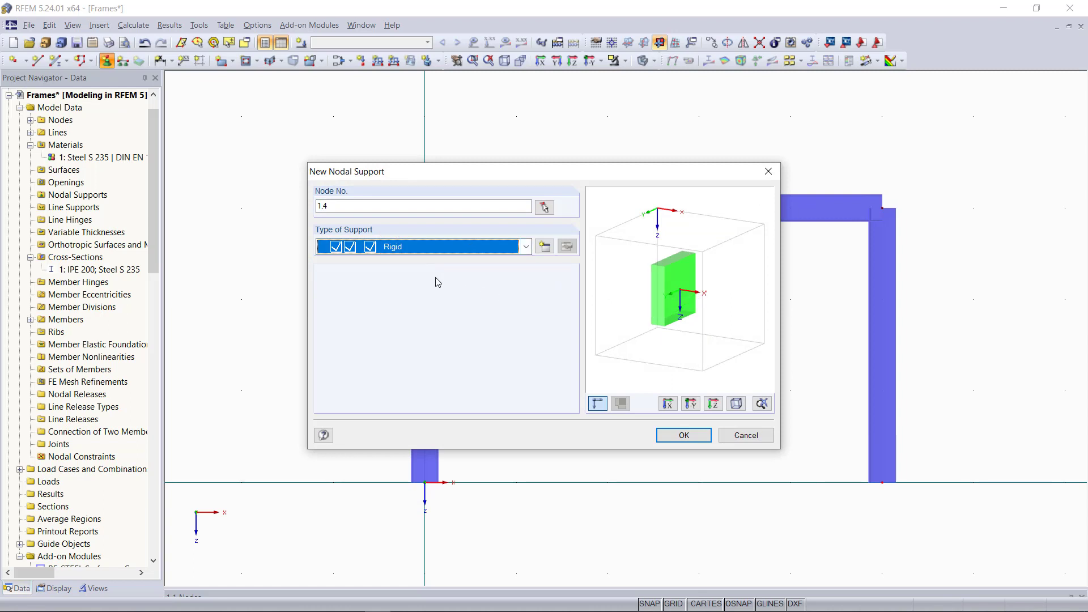
left_click(684, 435)
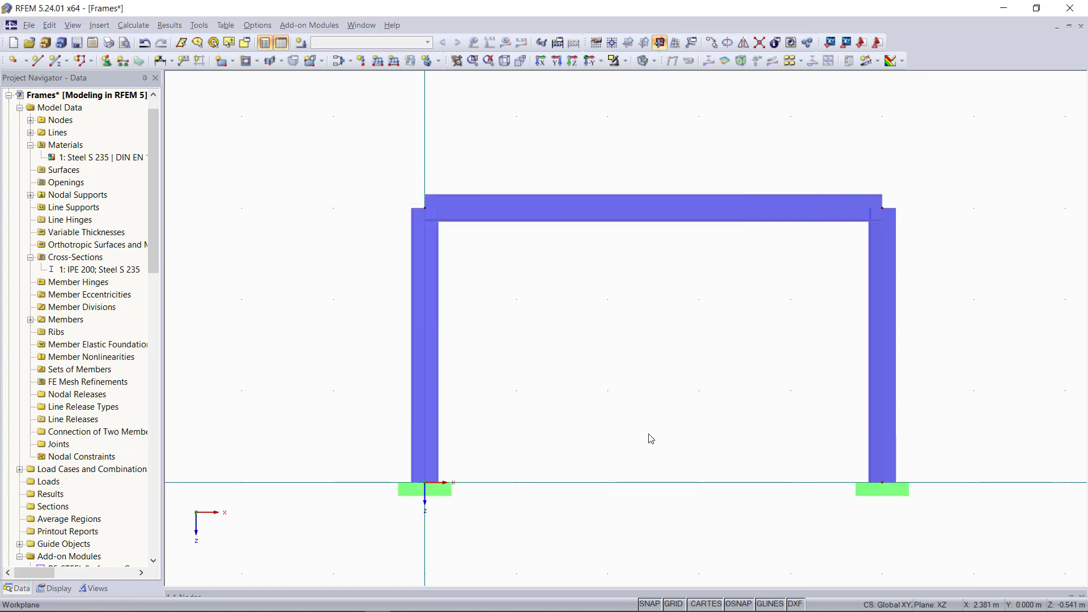
Copy the whole frame with its supports 2 times at an 8 m spacing along X
scroll(589, 389, "down", 4)
middle_click_drag(874, 345, 625, 312)
scroll(625, 312, "down", 2)
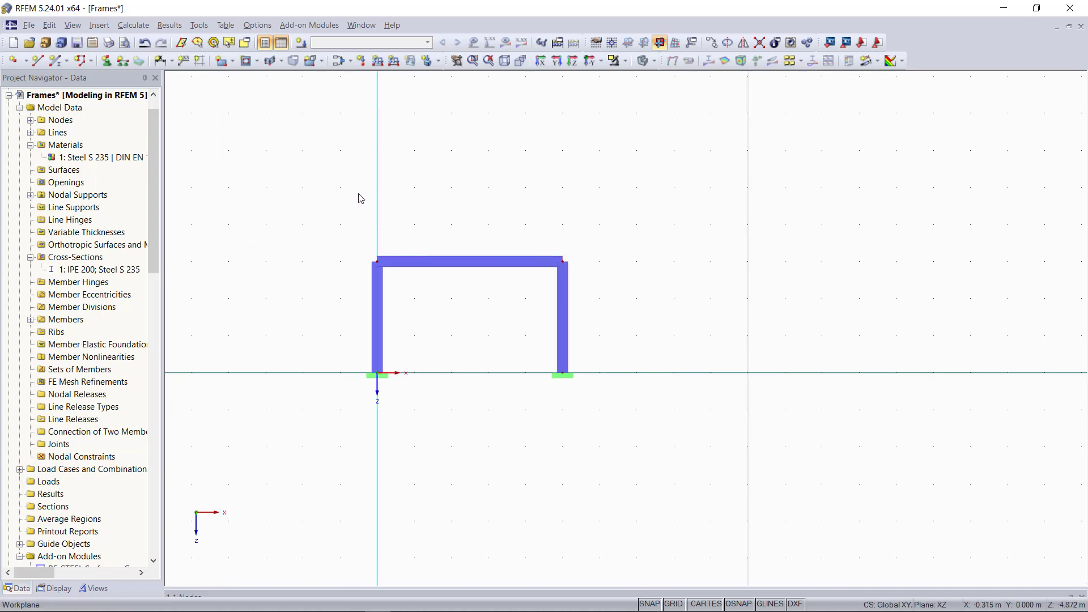
left_click_drag(312, 203, 659, 466)
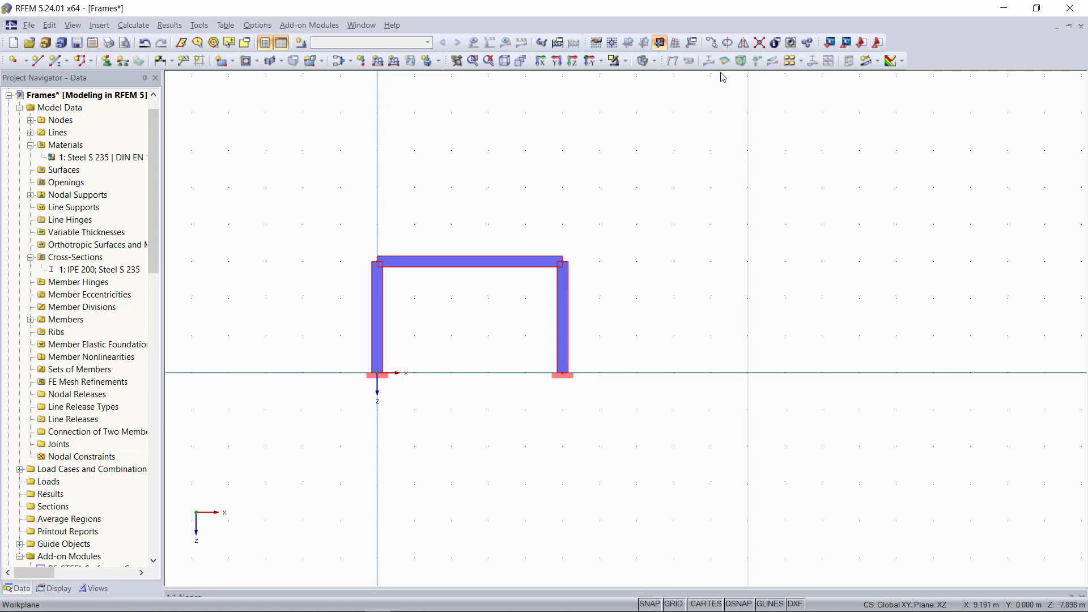
left_click(712, 46)
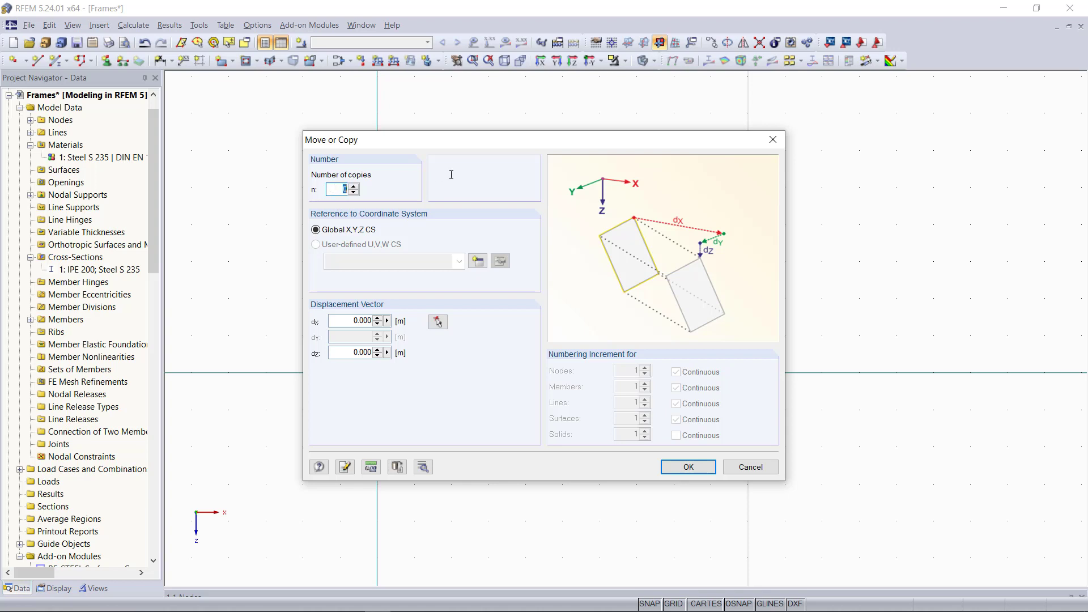
type("2")
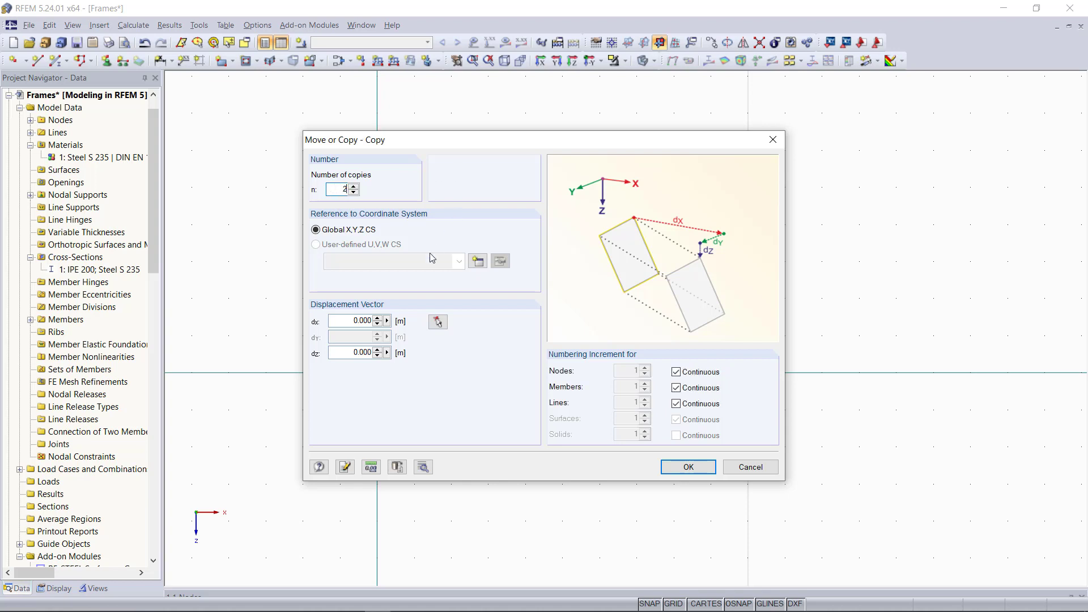
type("8")
left_click(687, 467)
scroll(524, 464, "down", 3)
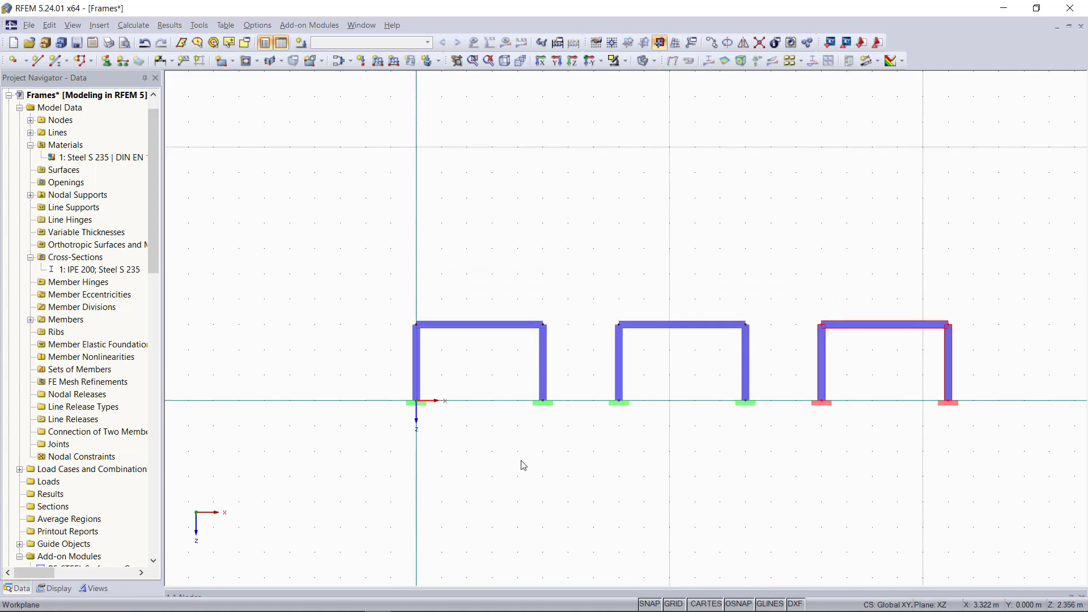
left_click(818, 440)
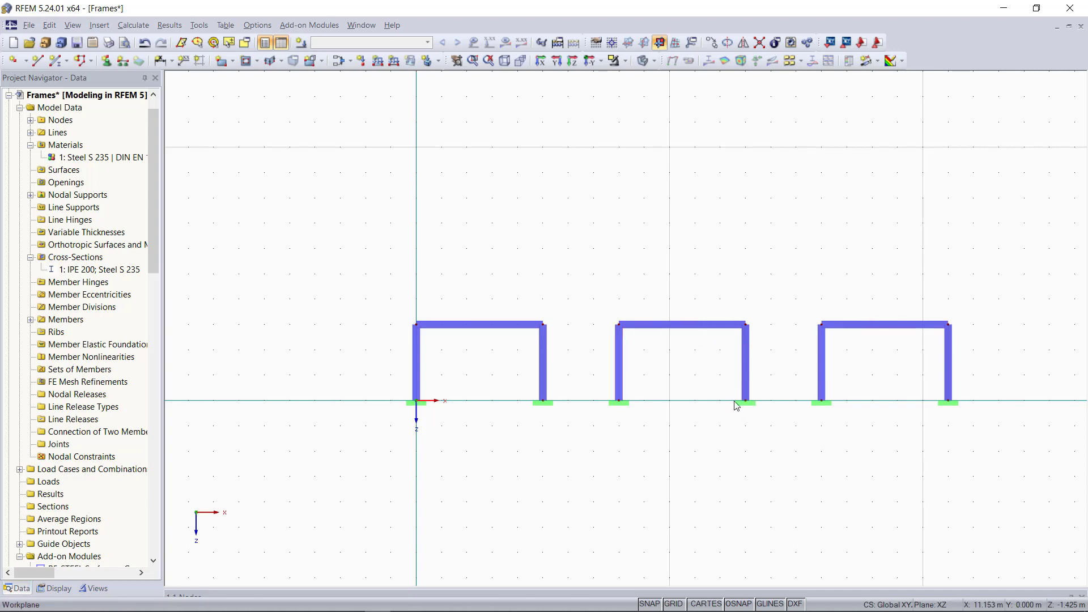
Change both base supports of the middle frame to the Hinged type
scroll(687, 381, "up", 4)
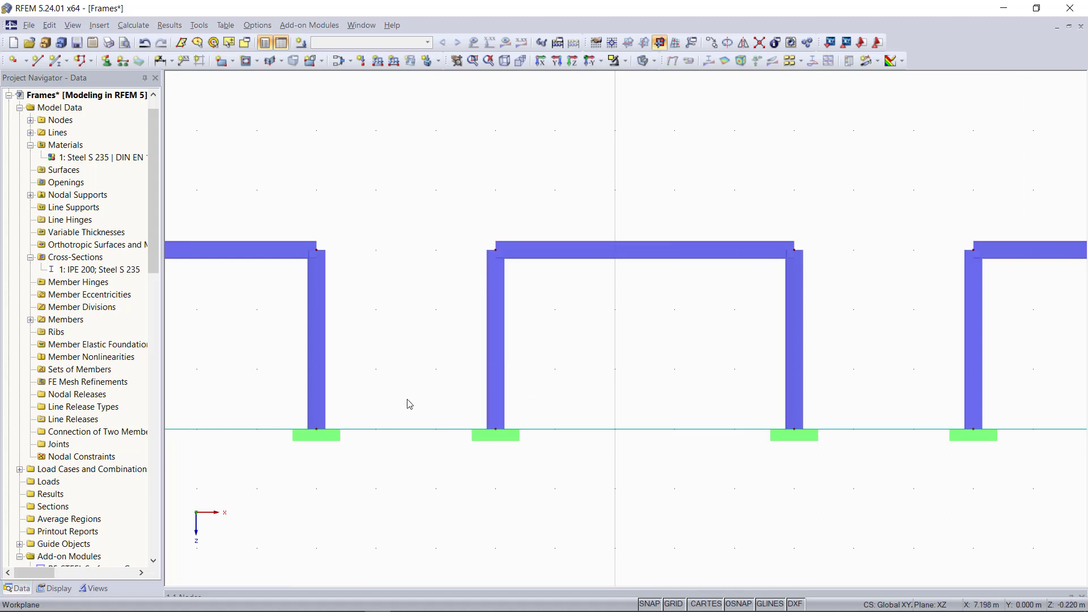
left_click_drag(443, 402, 843, 486)
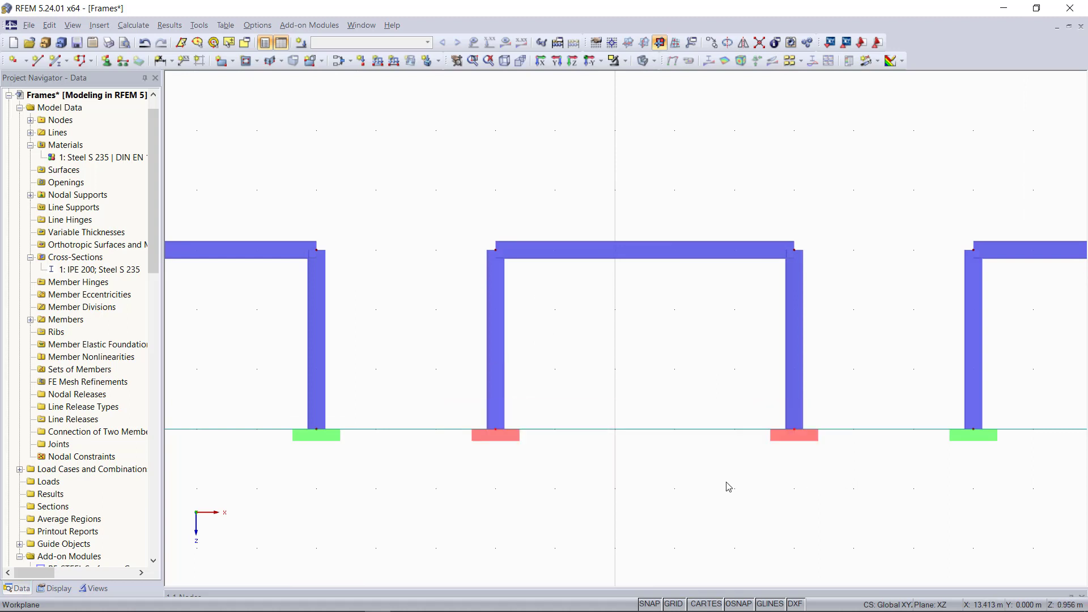
left_click(106, 60)
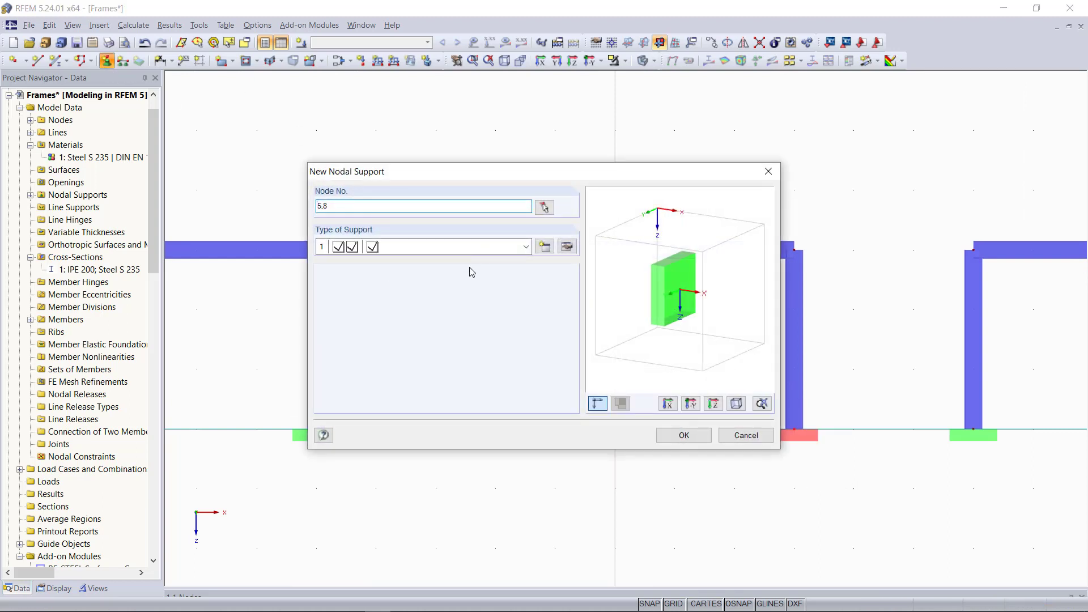
left_click(742, 435)
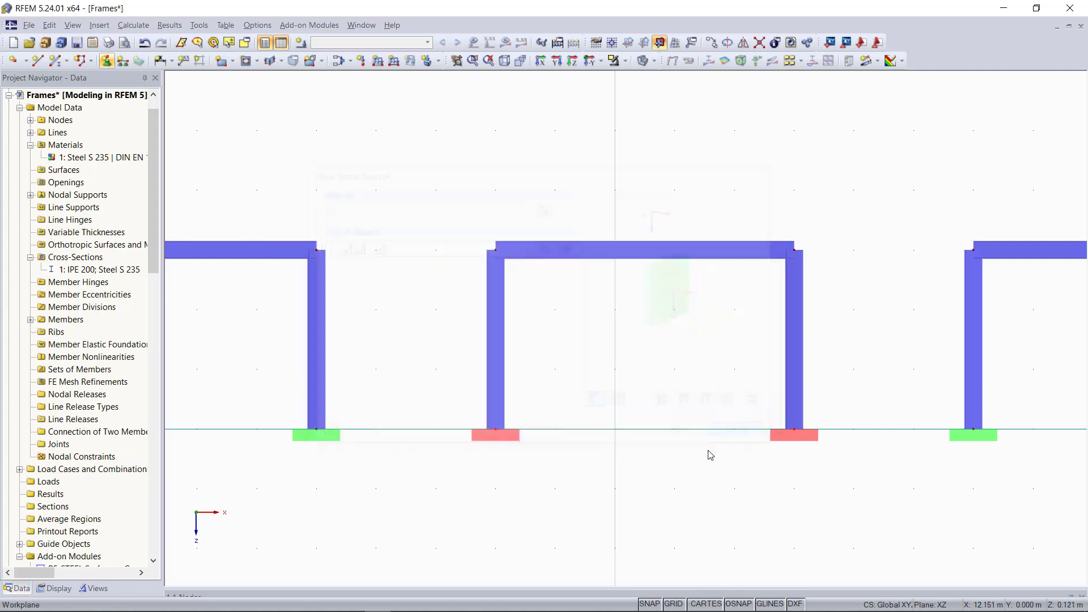
double_click(509, 440)
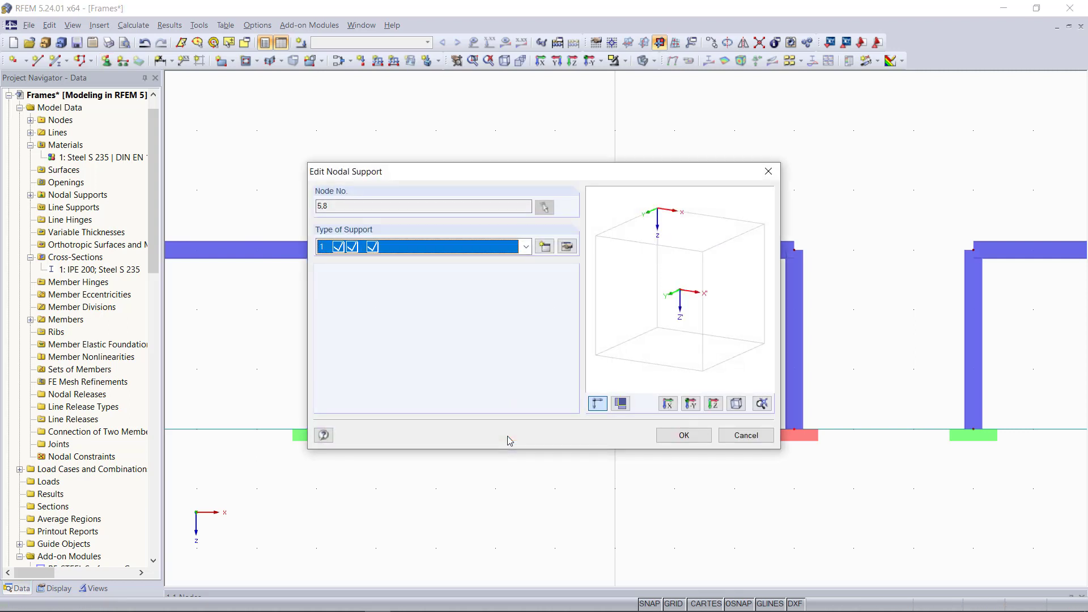
left_click(482, 253)
left_click(444, 264)
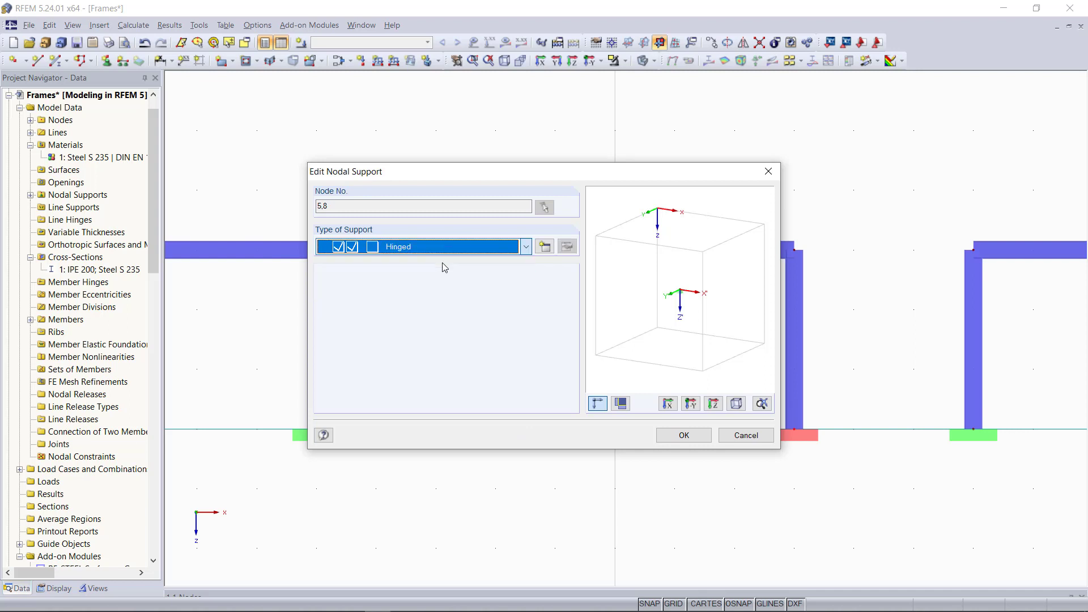
left_click(685, 435)
left_click(663, 457)
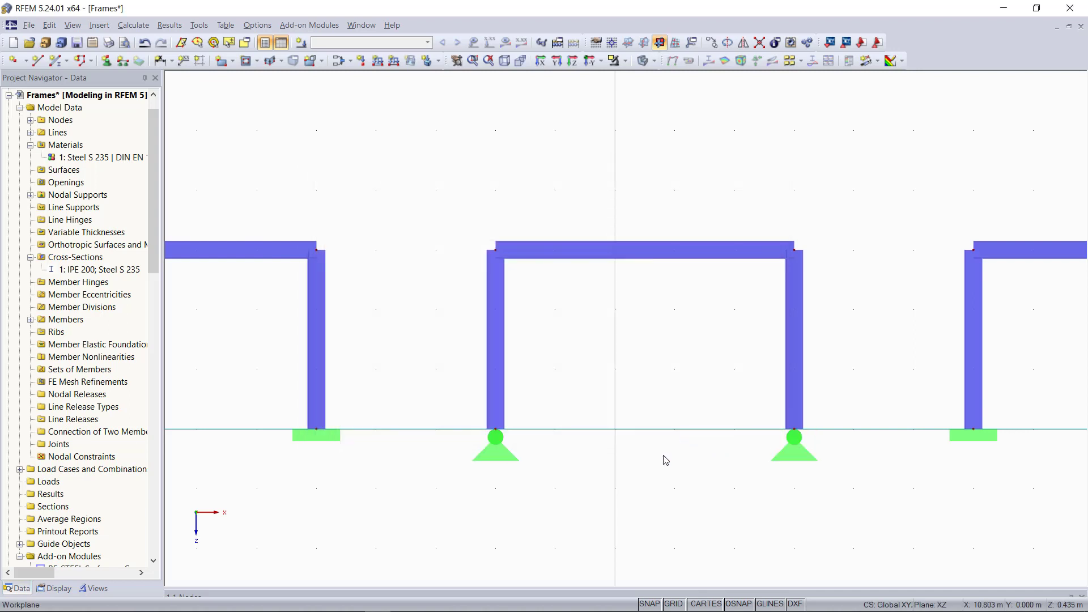
Change both base supports of the third frame to the Hinged type
scroll(589, 450, "down", 2)
scroll(831, 418, "down", 2)
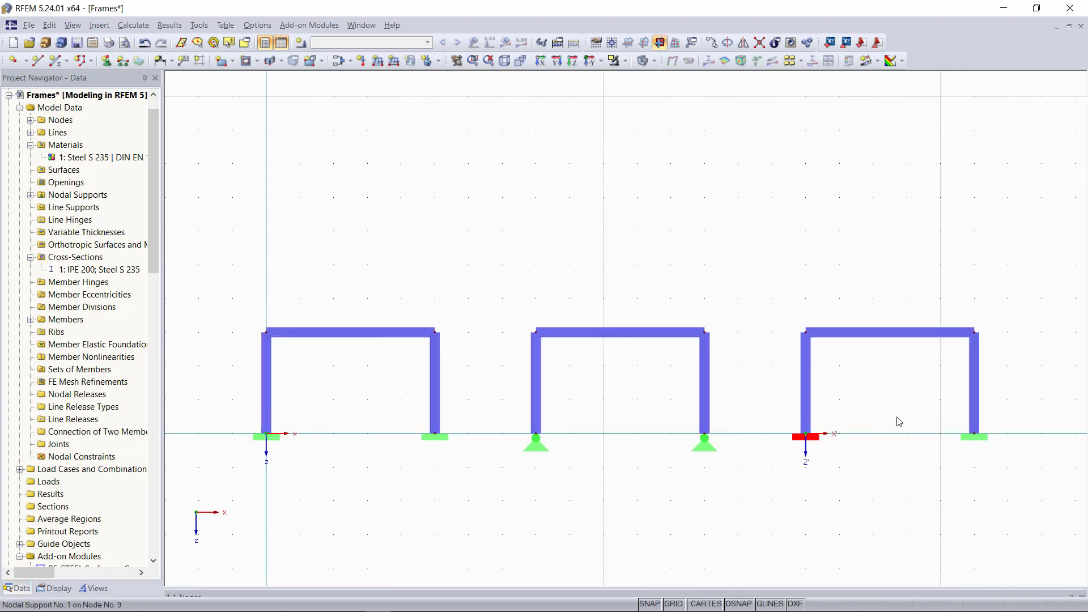
scroll(1040, 393, "up", 5)
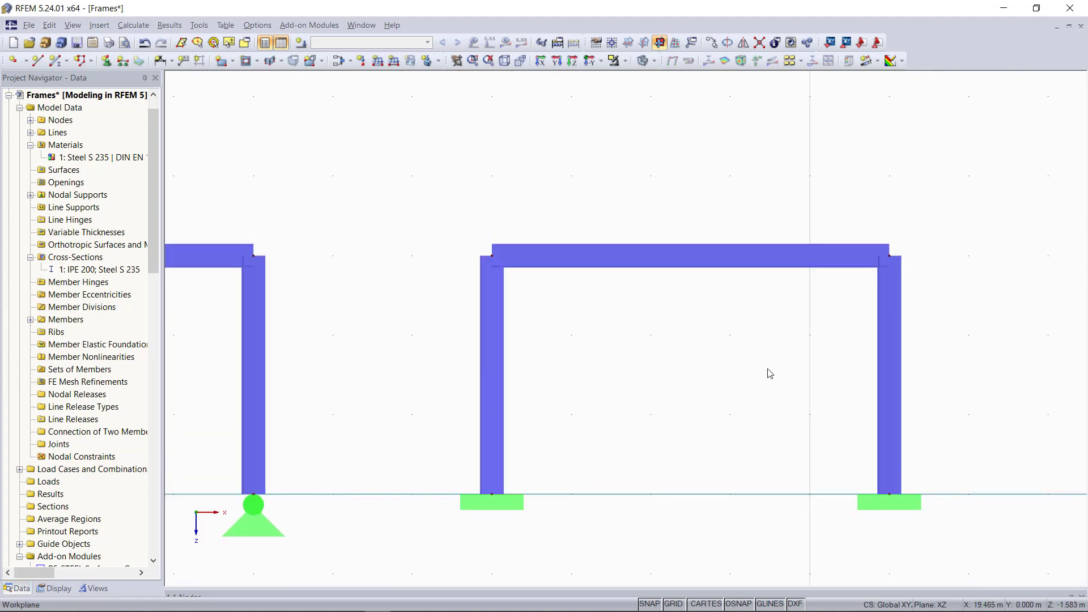
middle_click_drag(760, 396, 760, 348)
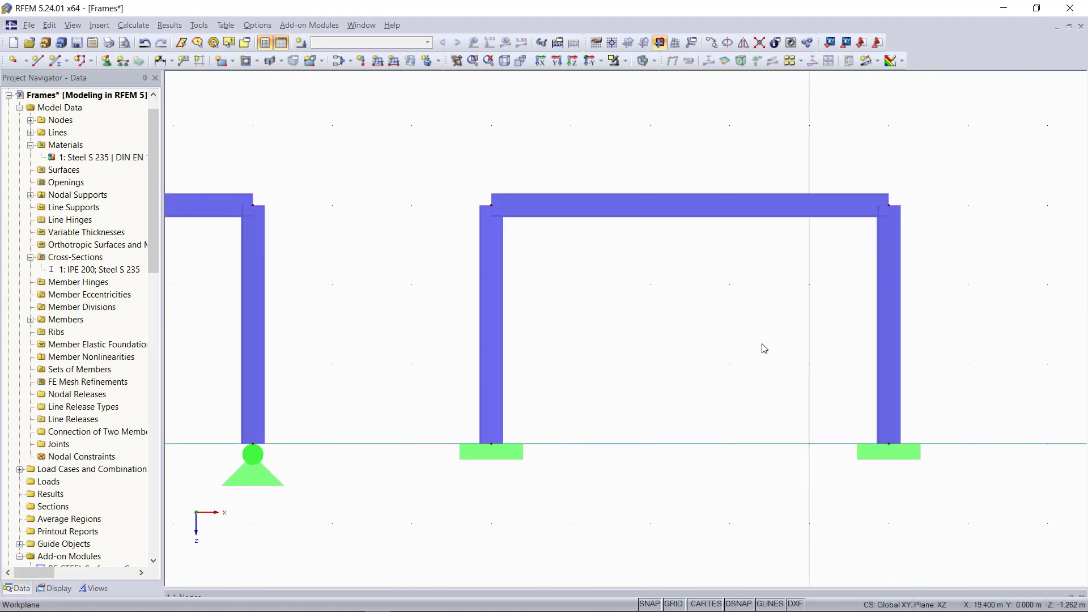
scroll(760, 347, "up", 1)
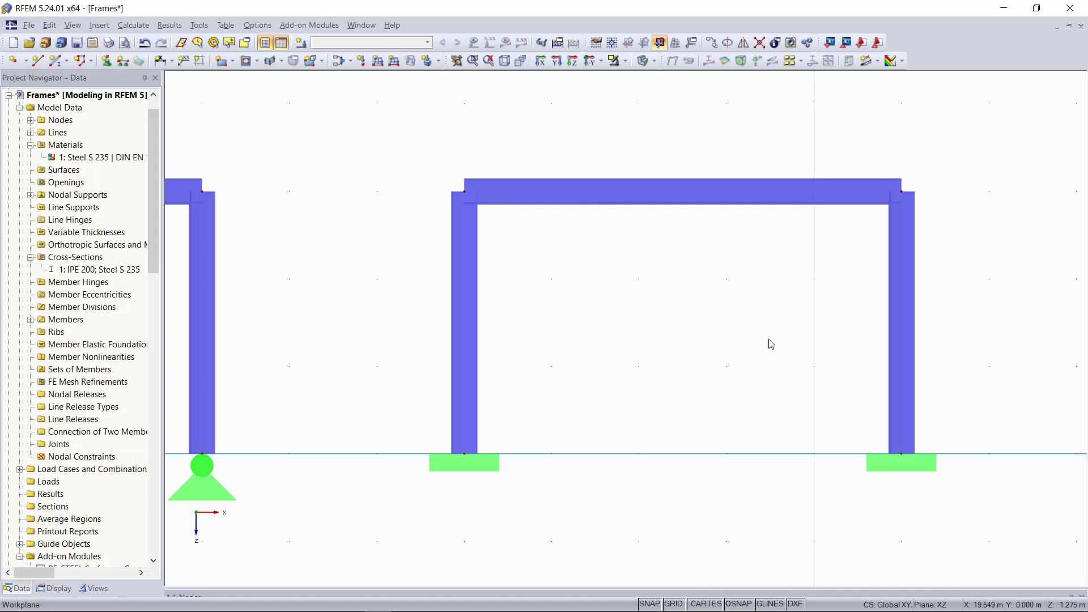
left_click_drag(403, 422, 1005, 520)
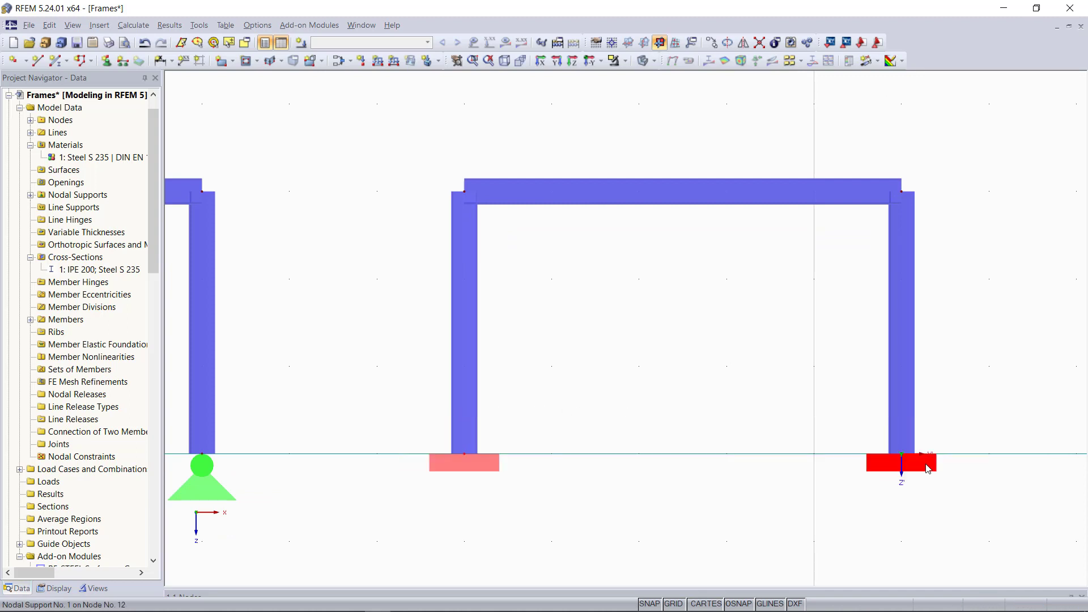
double_click(925, 476)
left_click(526, 246)
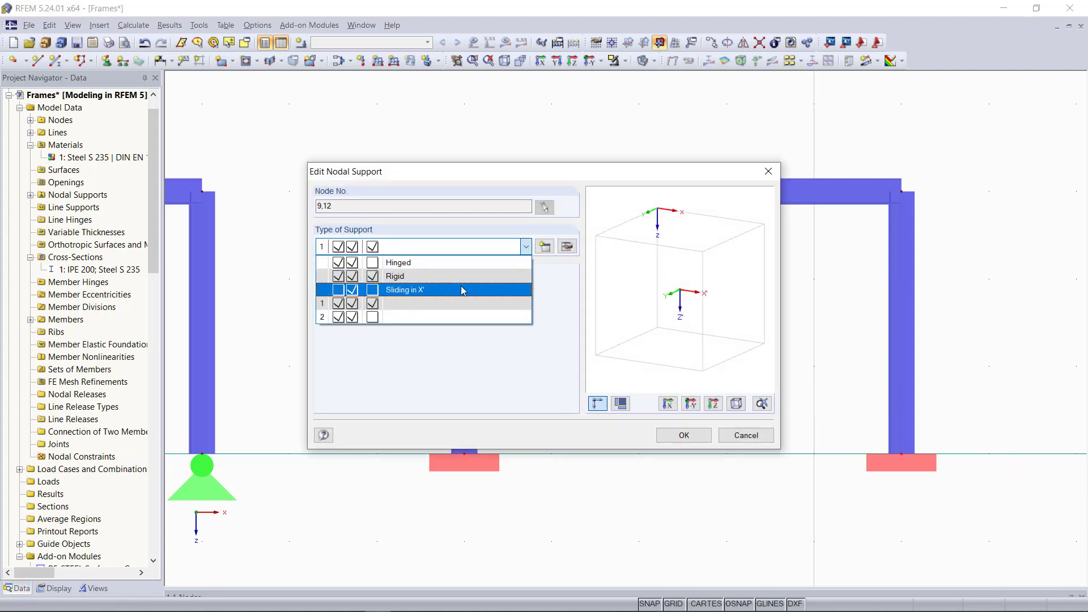
left_click(457, 263)
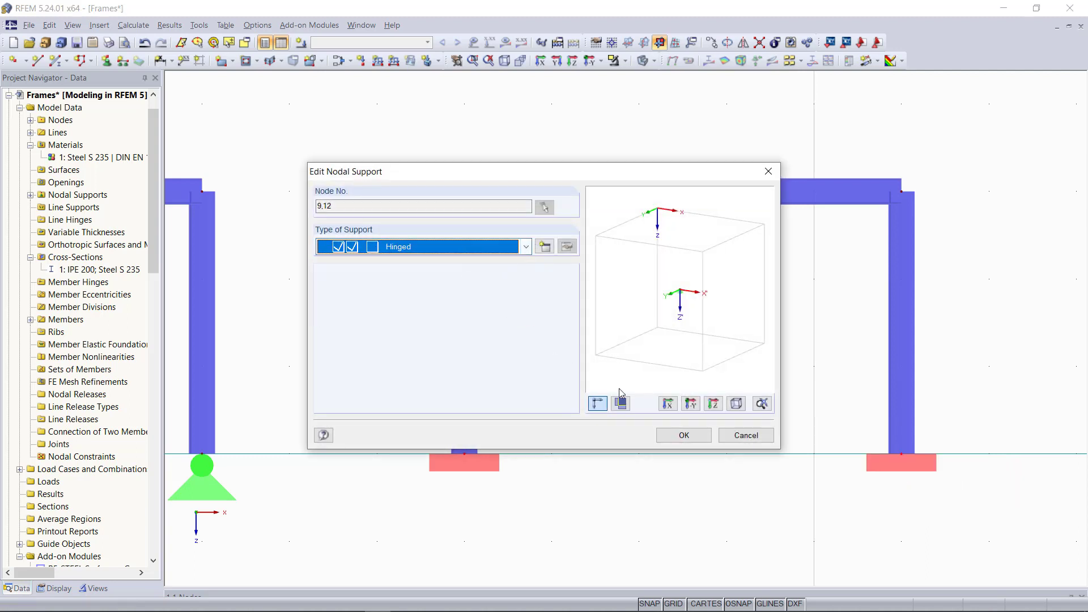
left_click(683, 435)
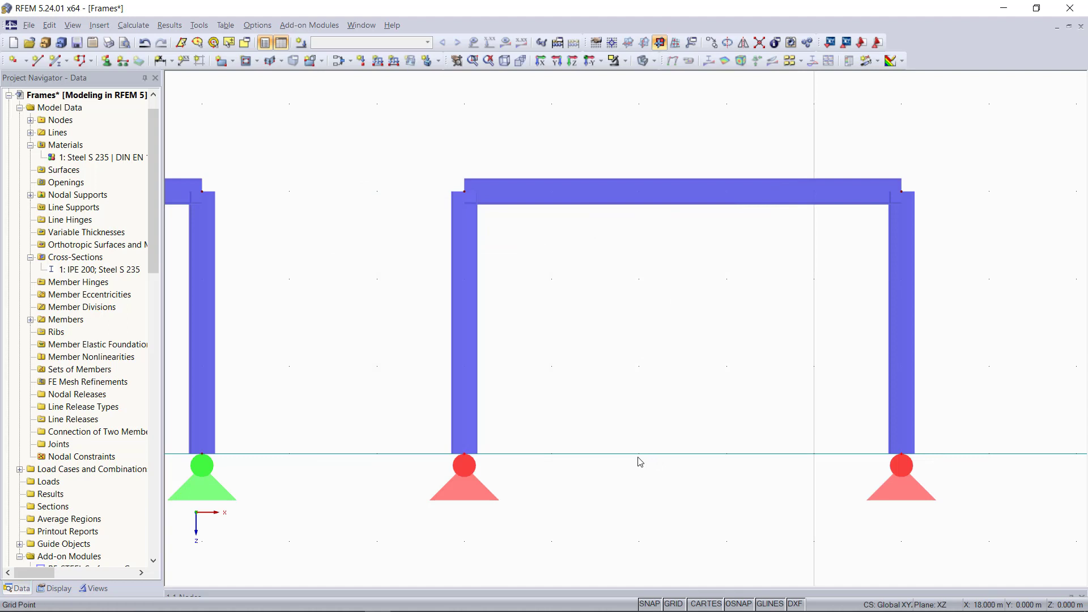
Divide the third frame's beam into two members using 1 intermediate node
left_click(644, 200)
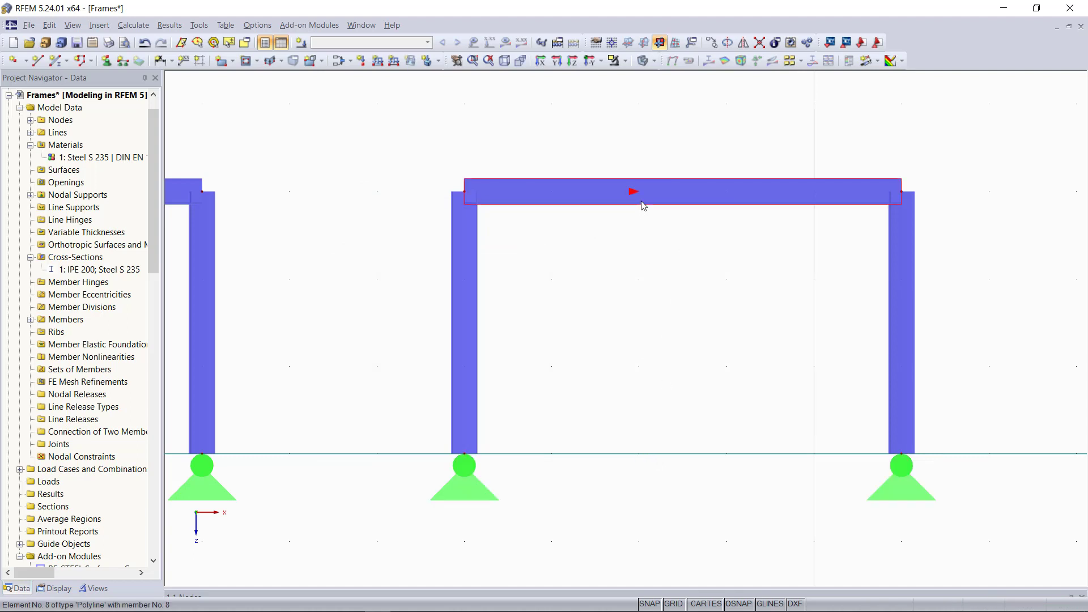
right_click(684, 198)
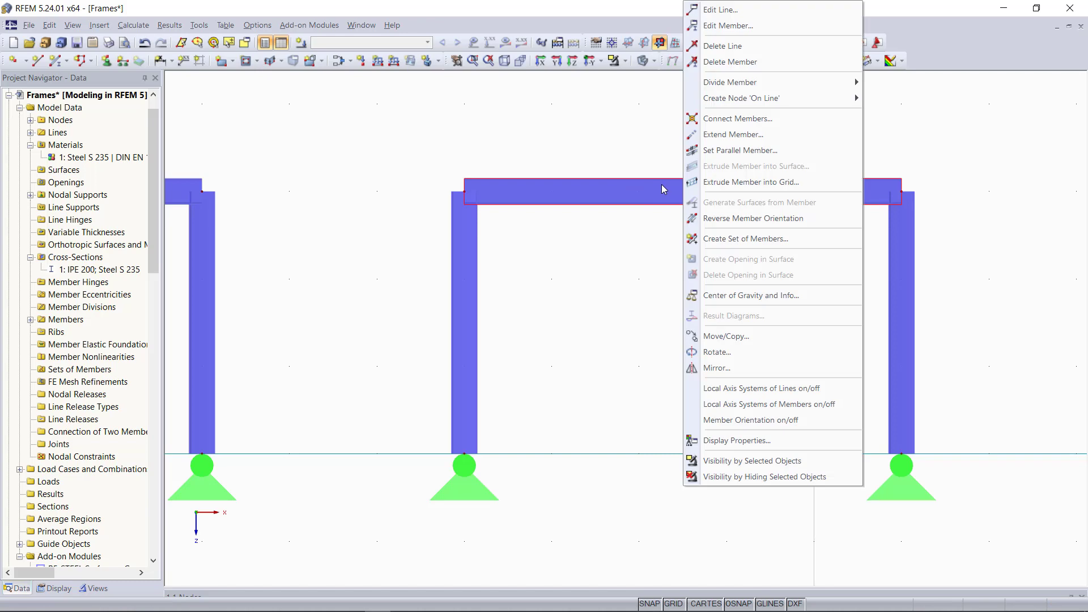
mouse_move(810, 83)
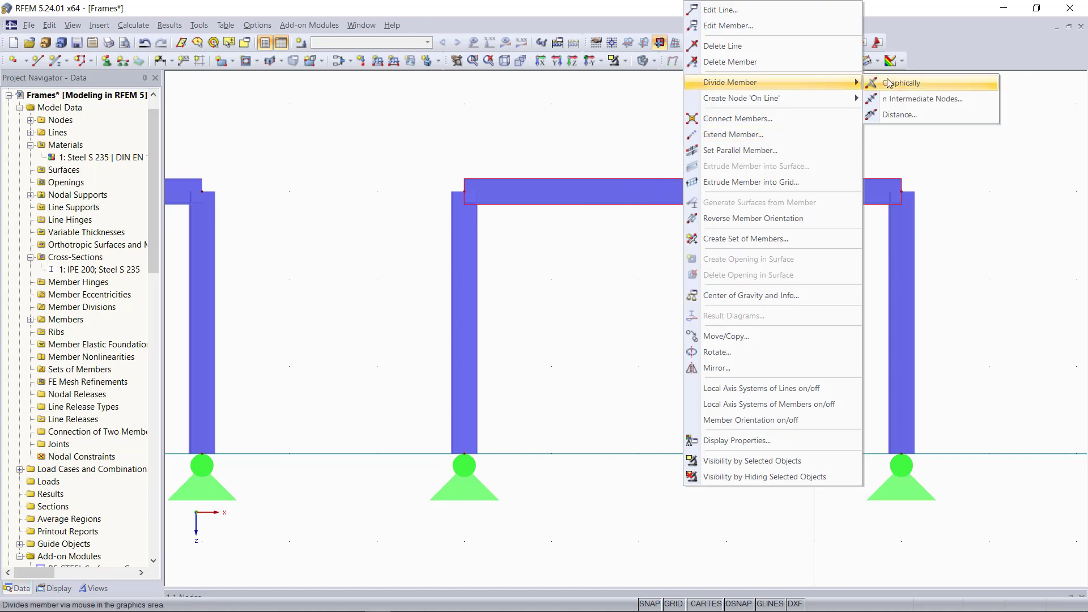
left_click(922, 101)
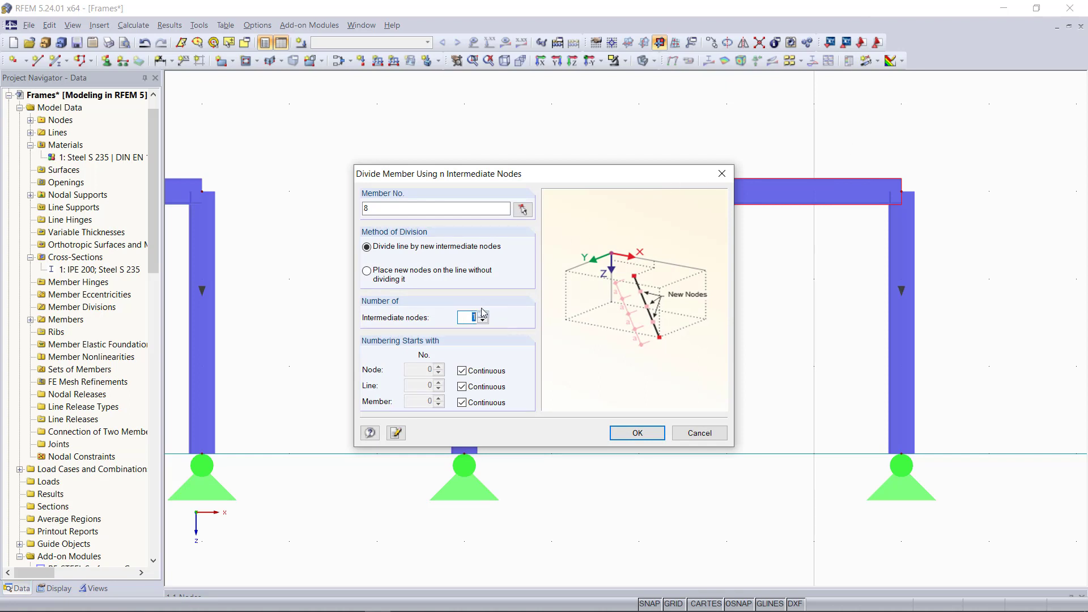
left_click(636, 433)
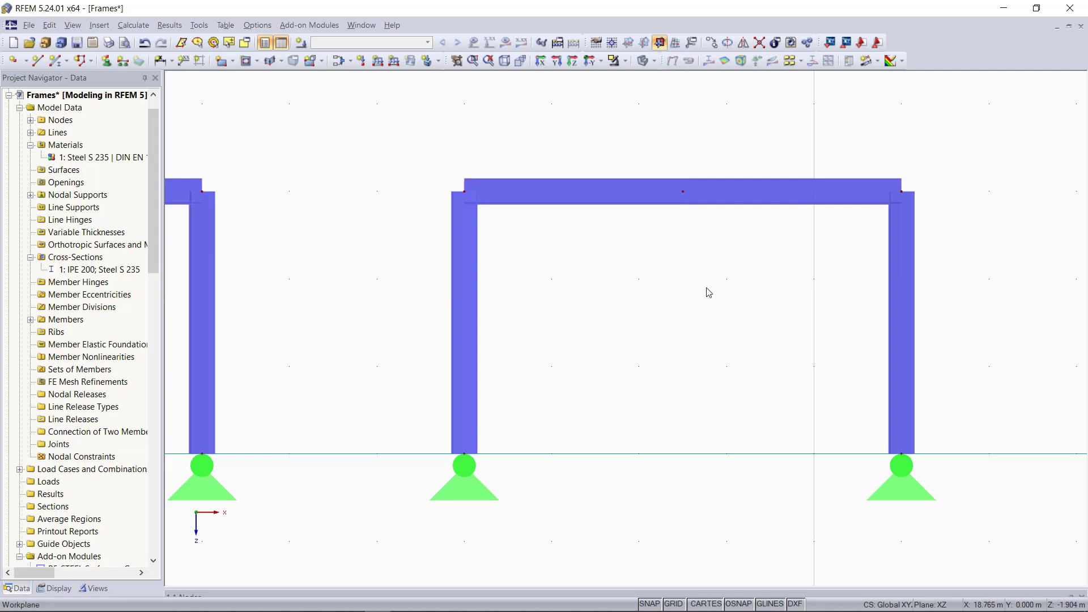
Raise the middle node of the third frame's beam by about 0.5 m through its Z coordinate to form a gable
double_click(684, 196)
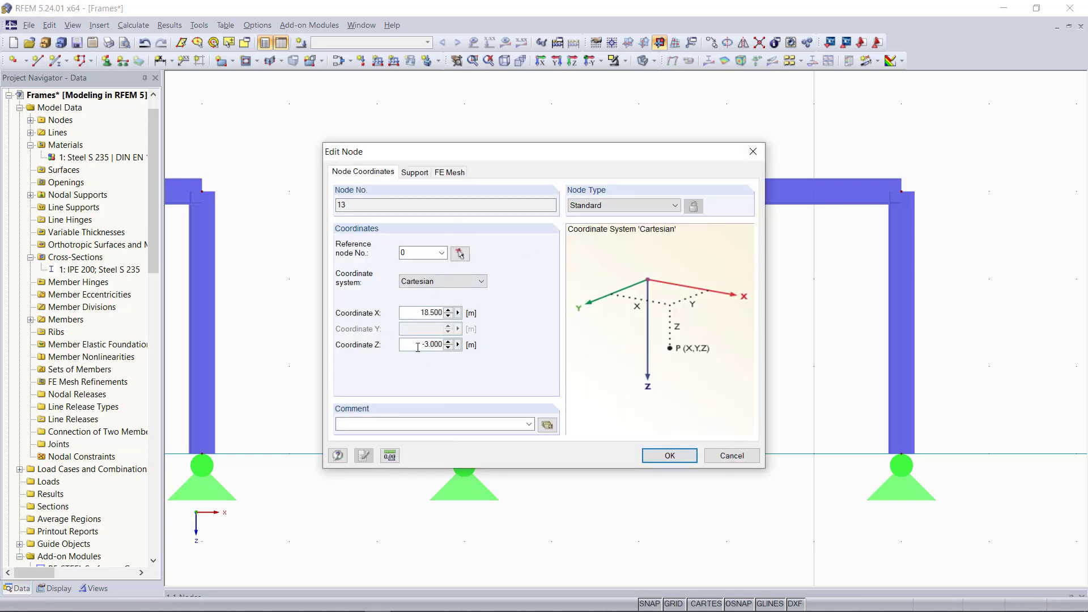
double_click(418, 347)
key("BackSpace")
left_click(670, 457)
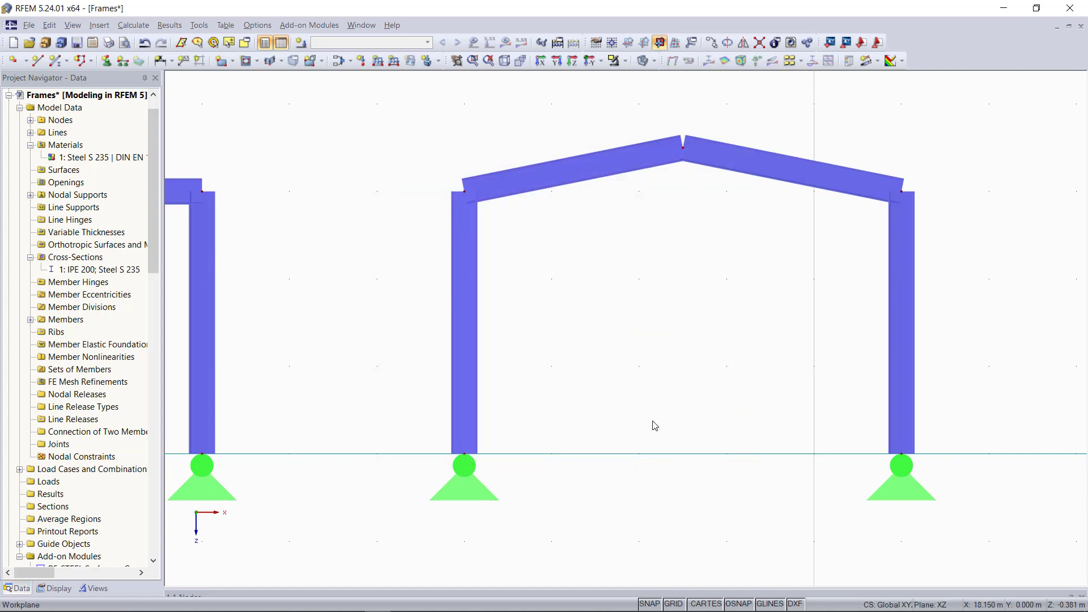
Add a member hinge releasing rotation φy in local axes at the ridge end of the third frame's left rafter
right_click(598, 166)
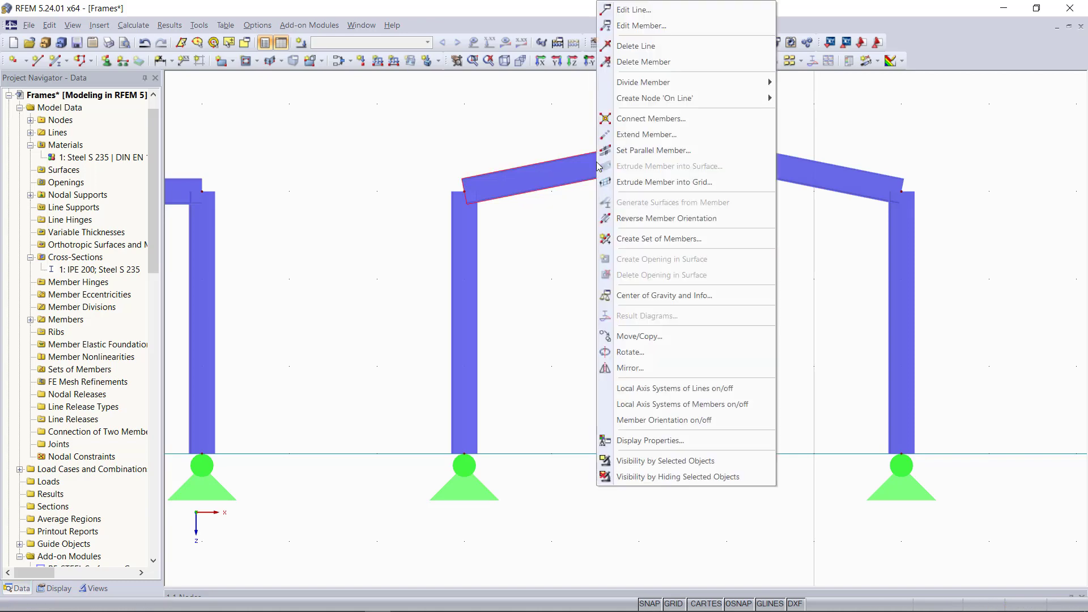
left_click(661, 27)
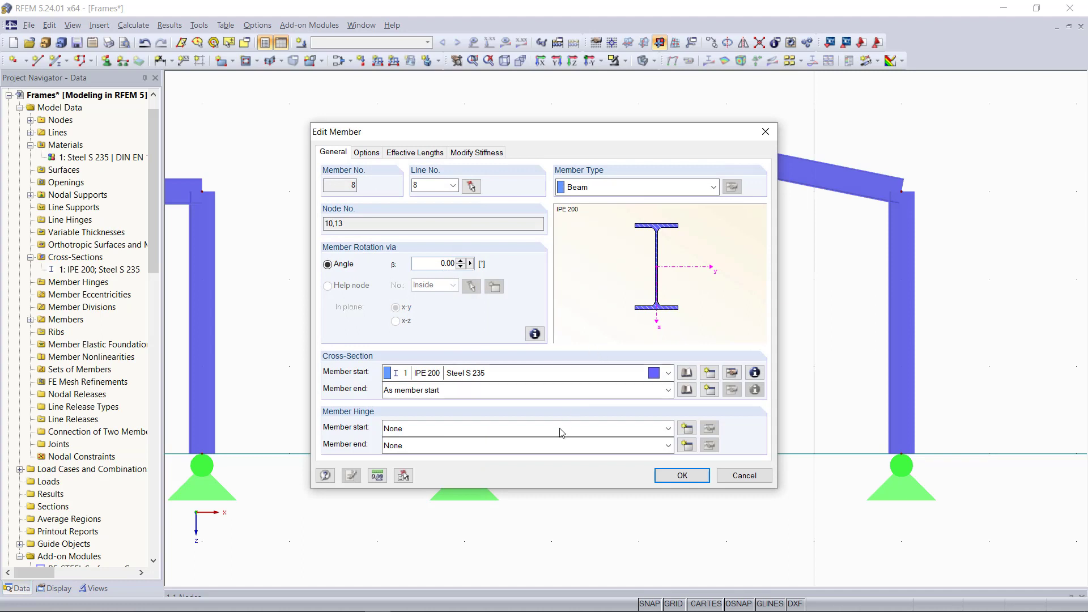
left_click(542, 429)
left_click(533, 445)
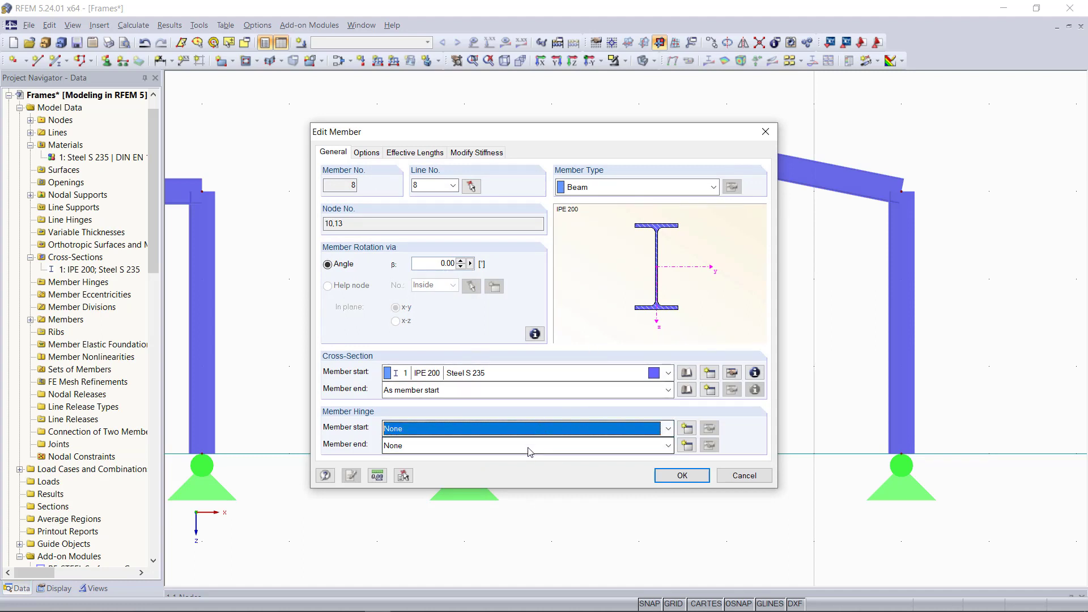
left_click(530, 445)
left_click(530, 459)
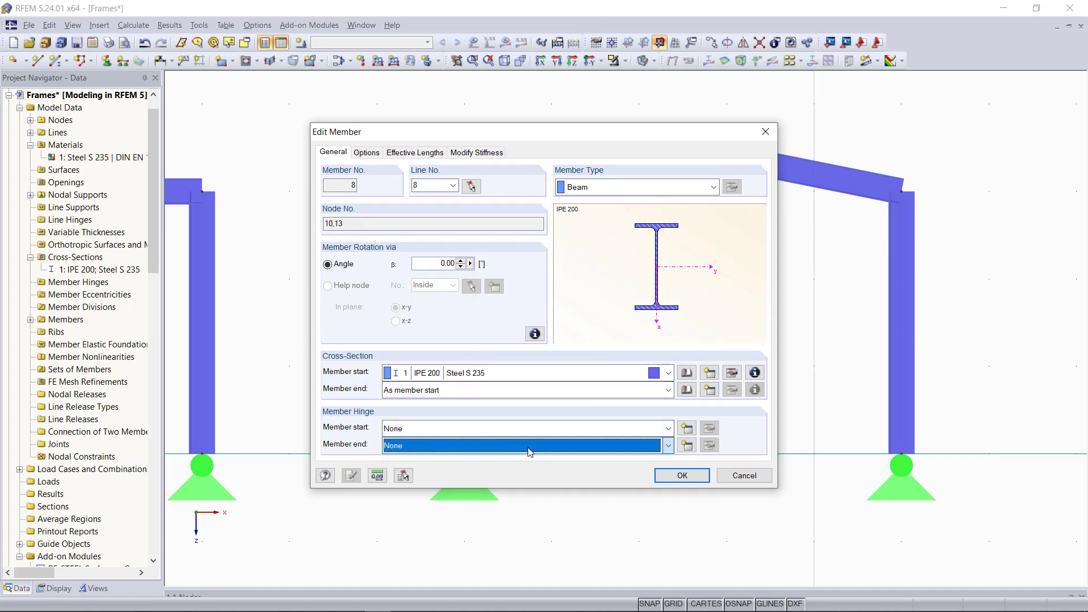
left_click(687, 445)
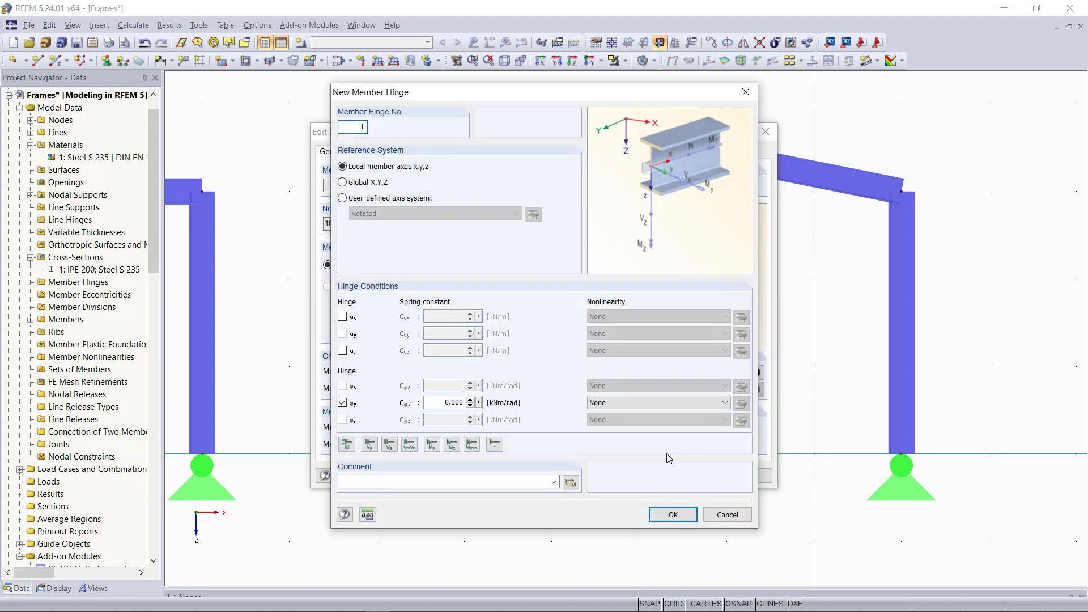
left_click(673, 514)
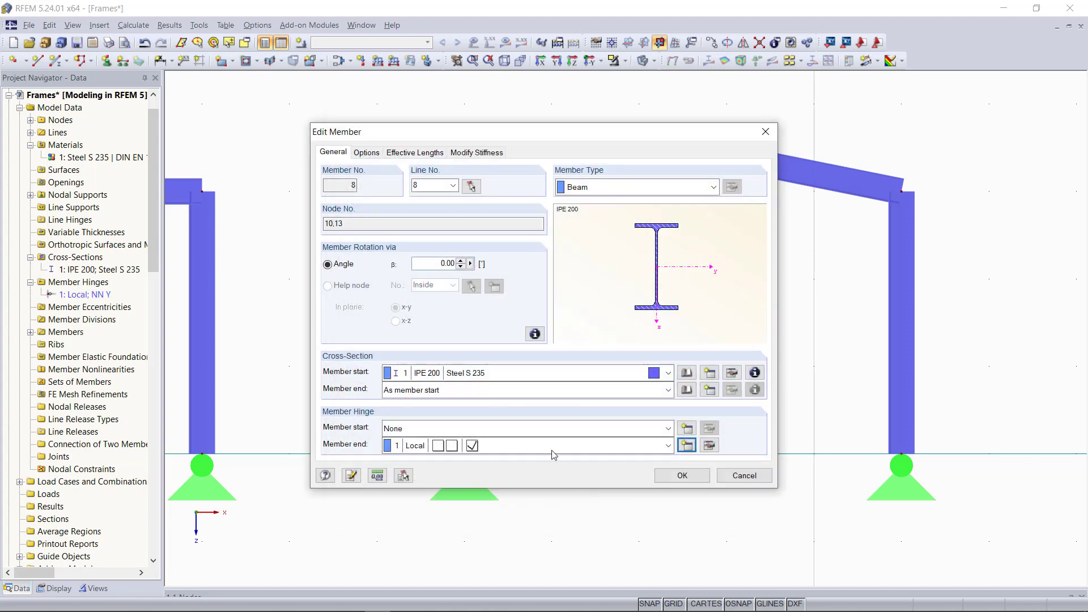
left_click(682, 476)
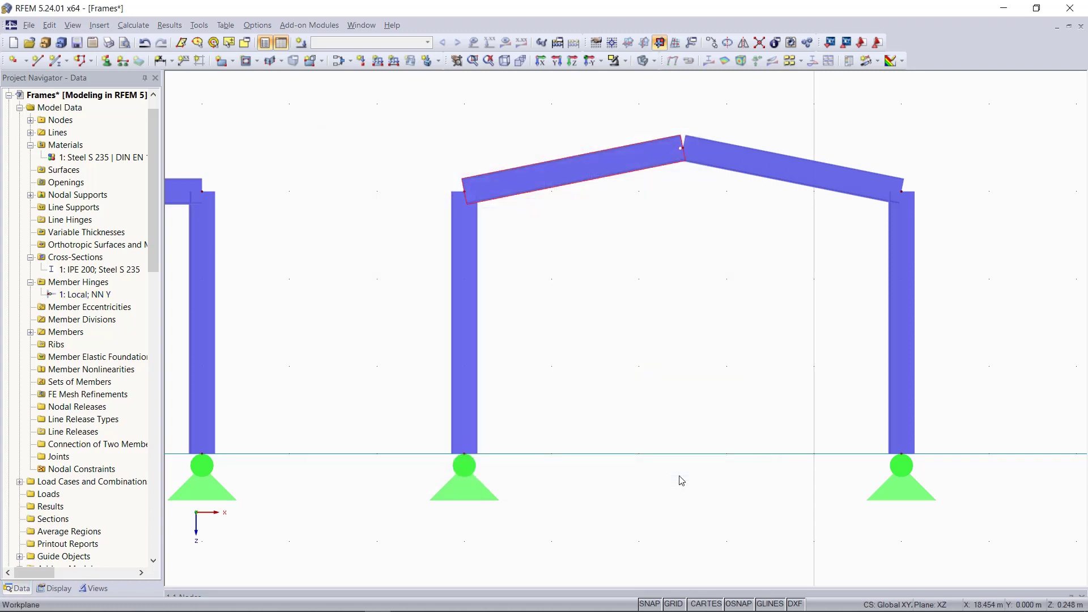
key("F8")
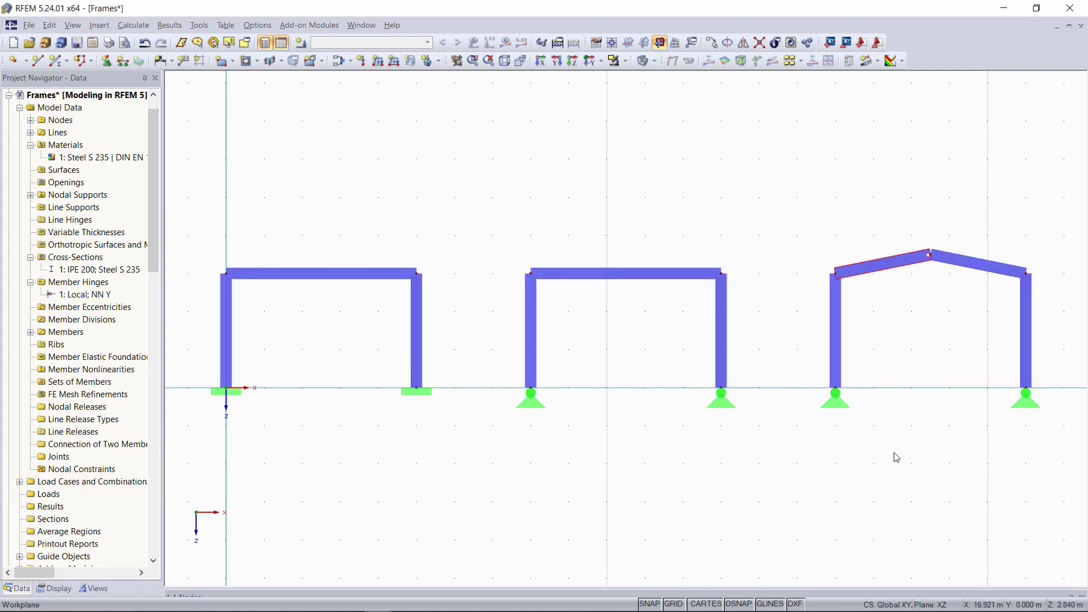
left_click(828, 466)
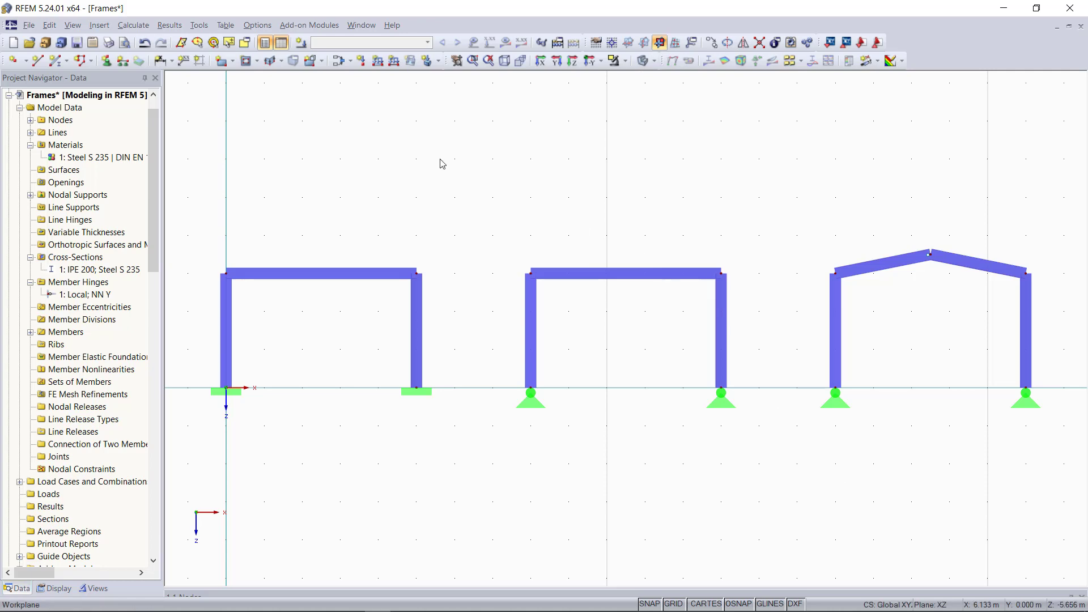
Describe load case LC1 as Self-weight and create load case LC2 with the description Wind
left_click(301, 43)
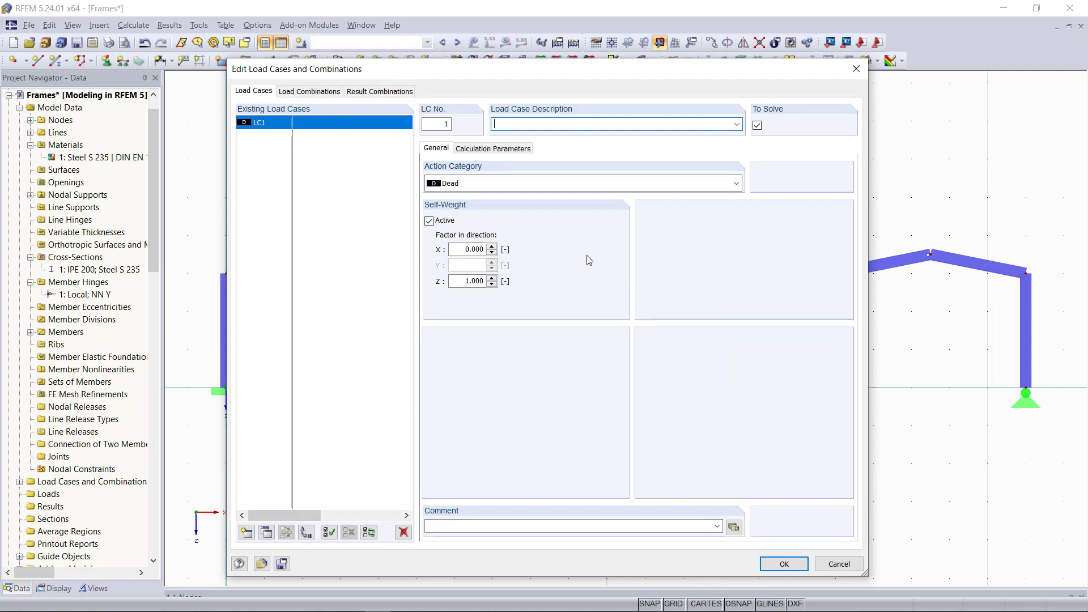
left_click(737, 124)
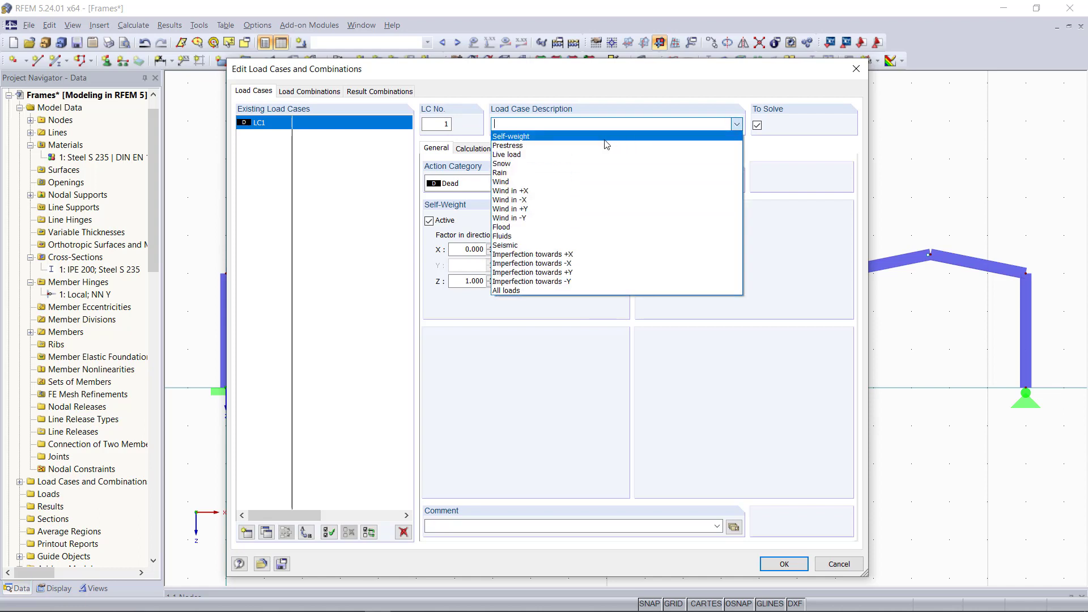
left_click(605, 138)
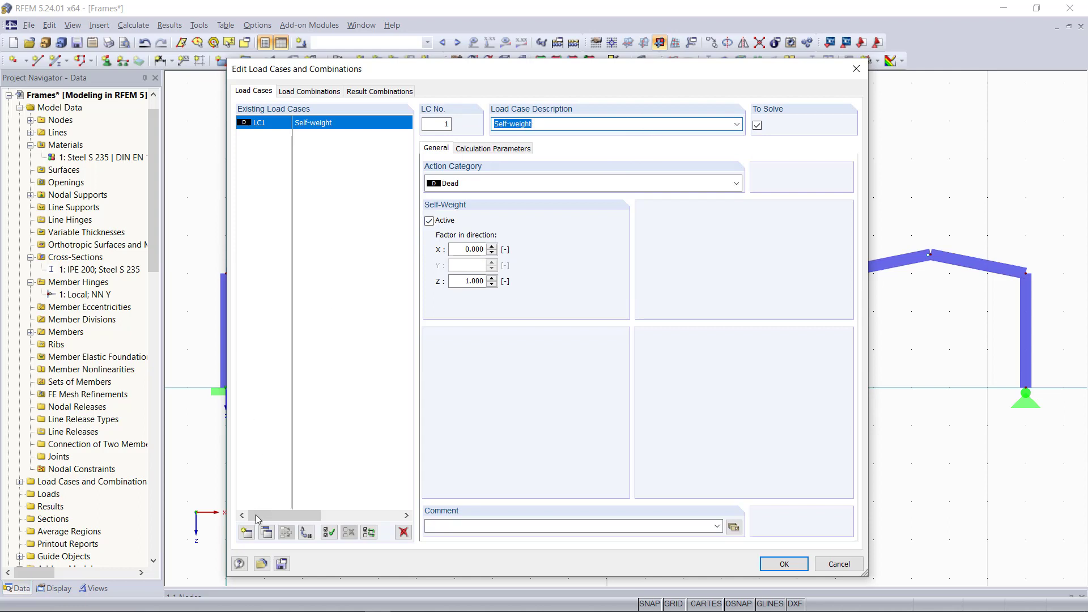
left_click(248, 533)
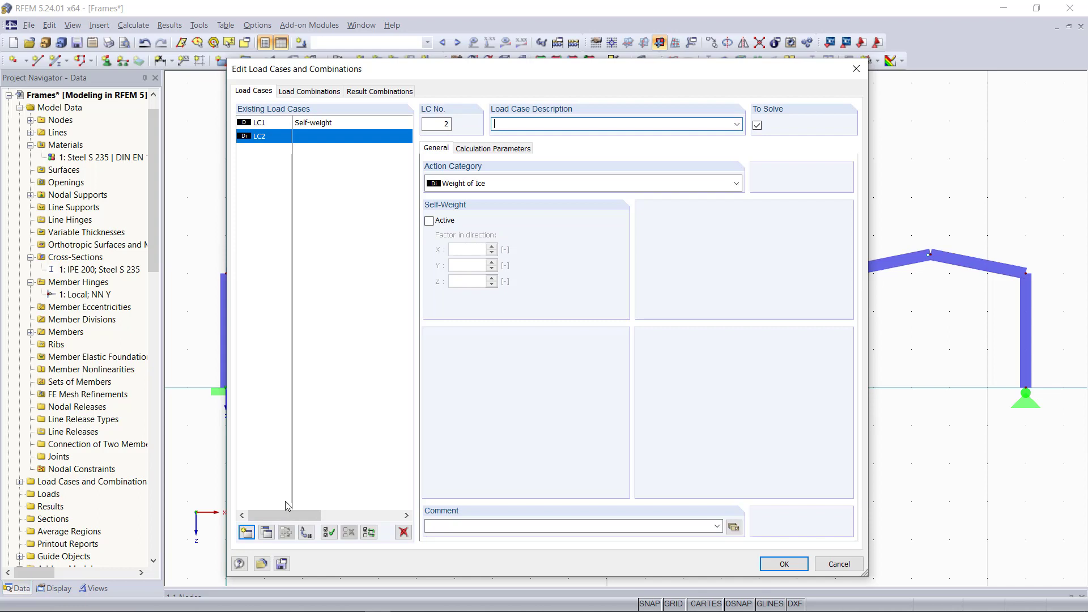
left_click(739, 126)
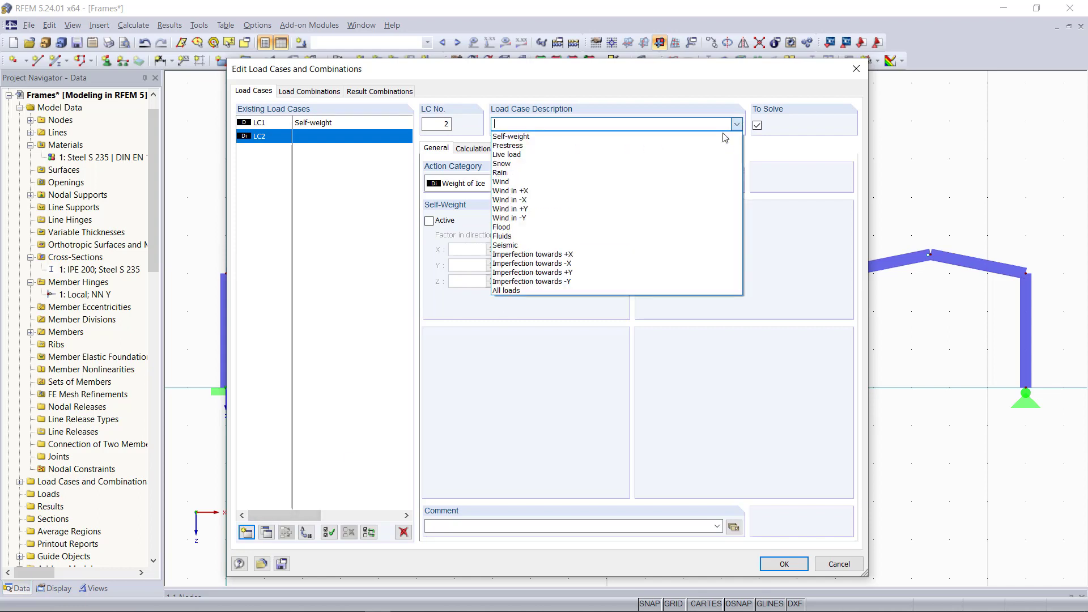
left_click(707, 182)
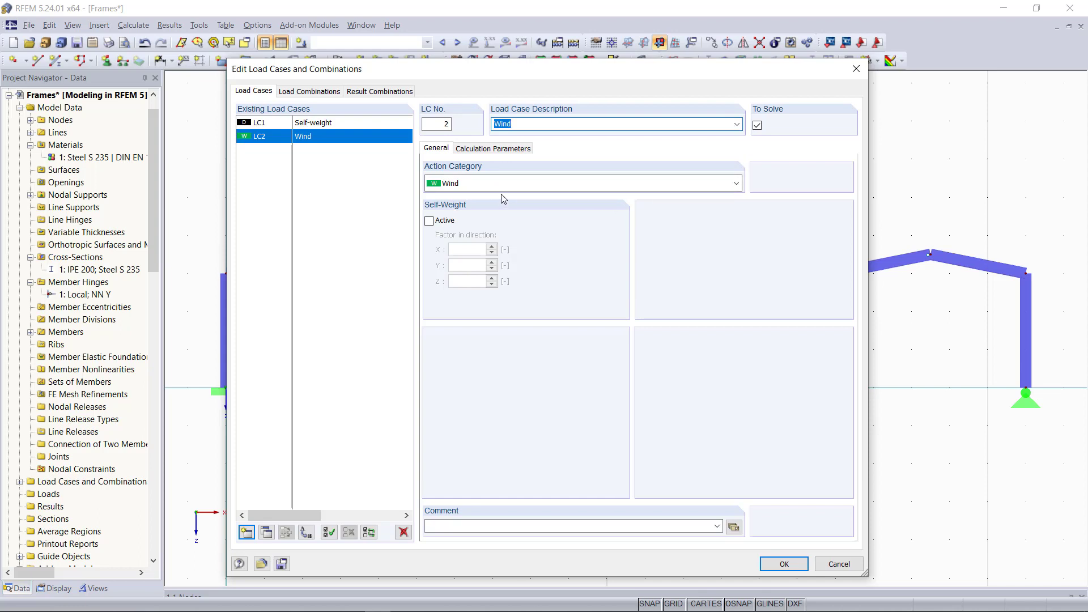
left_click(784, 564)
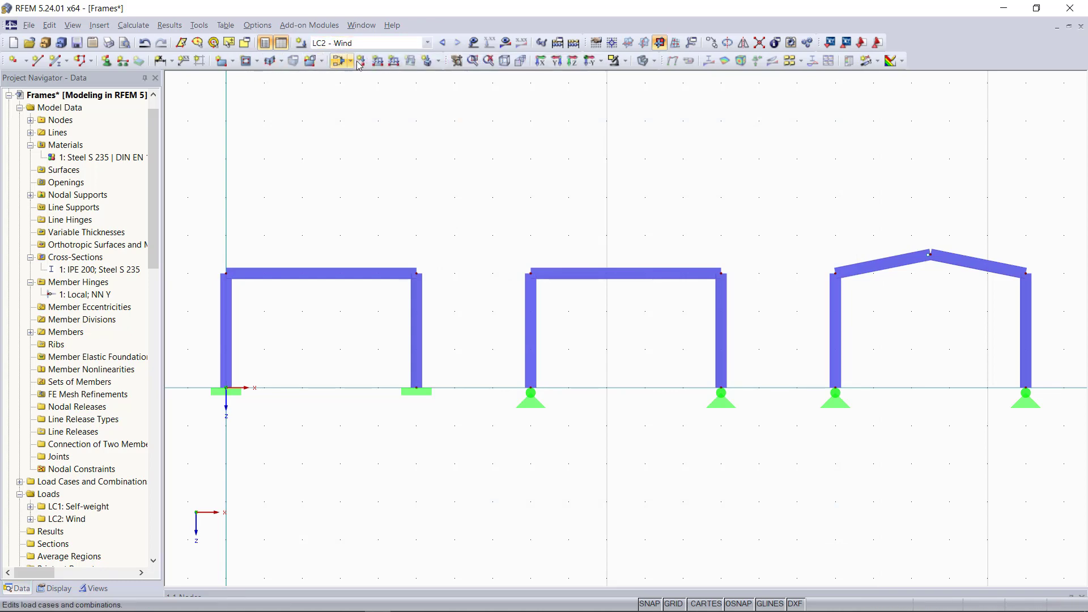
Apply a uniform 1 kN/m member load in global XL direction to the left column of each frame in load case LC2
left_click(377, 60)
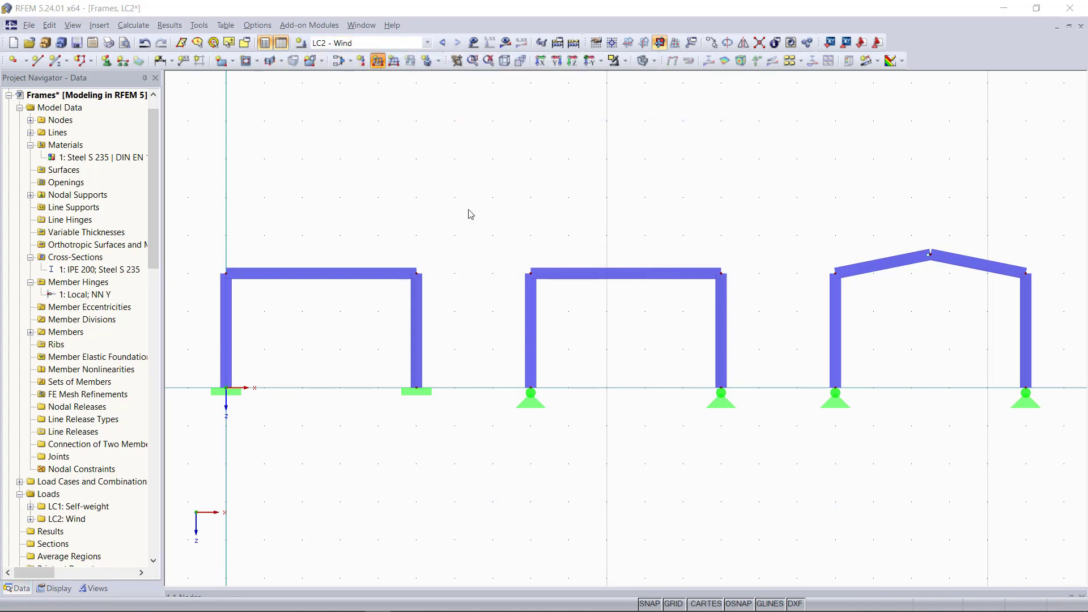
left_click(572, 231)
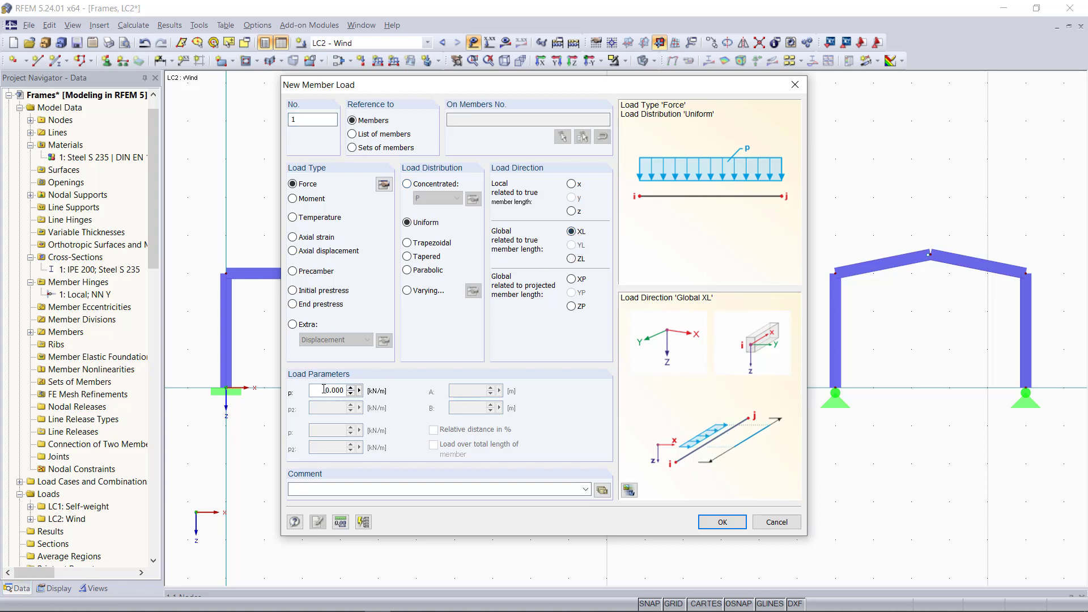
left_click_drag(324, 389, 401, 389)
type("1")
left_click(737, 528)
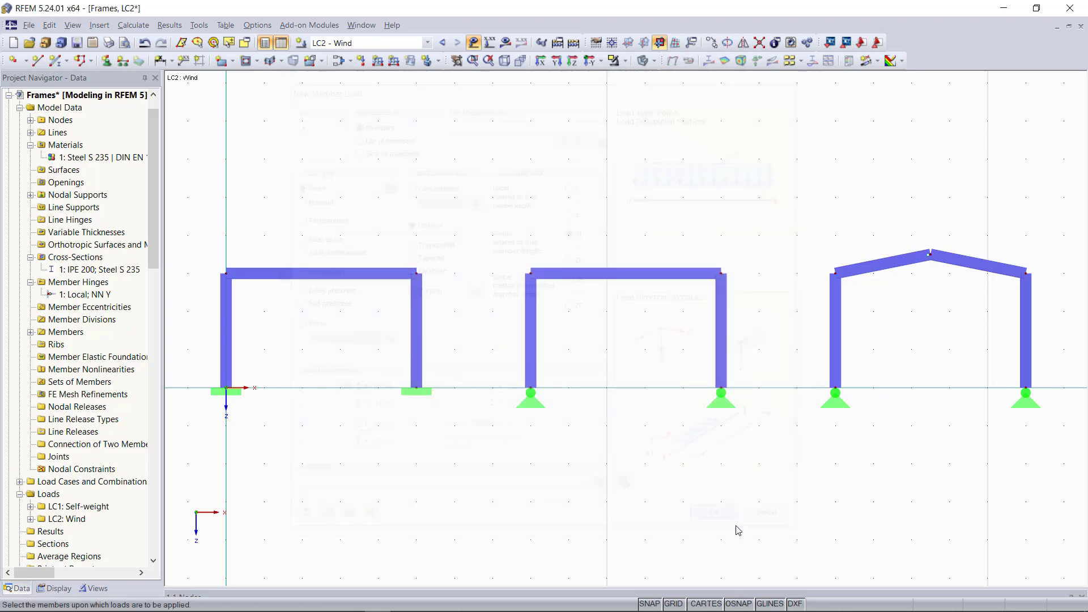
left_click(227, 340)
left_click(529, 365)
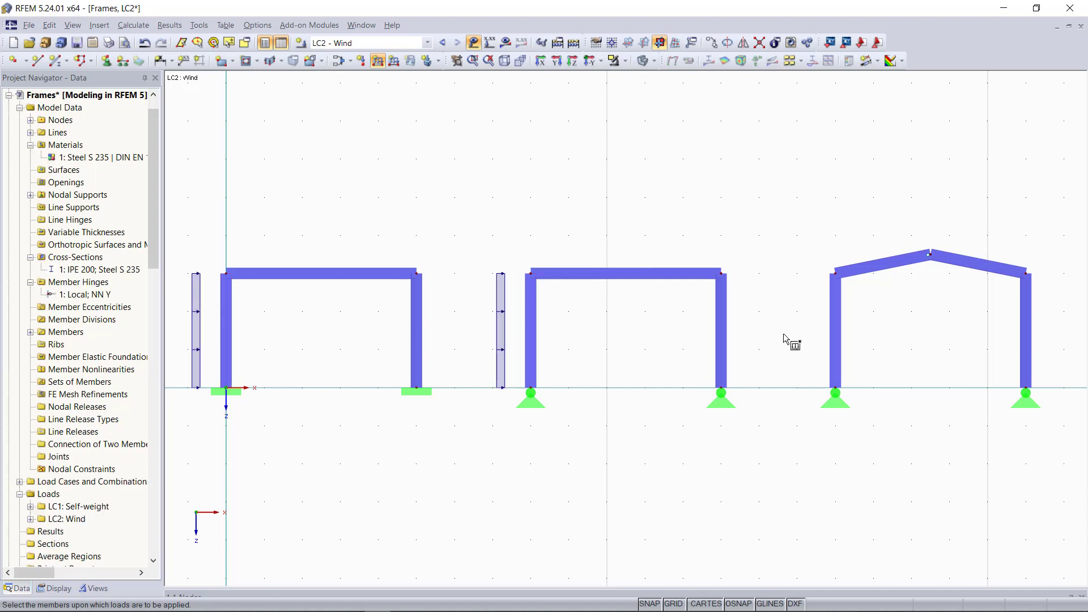
left_click(835, 331)
key("Escape")
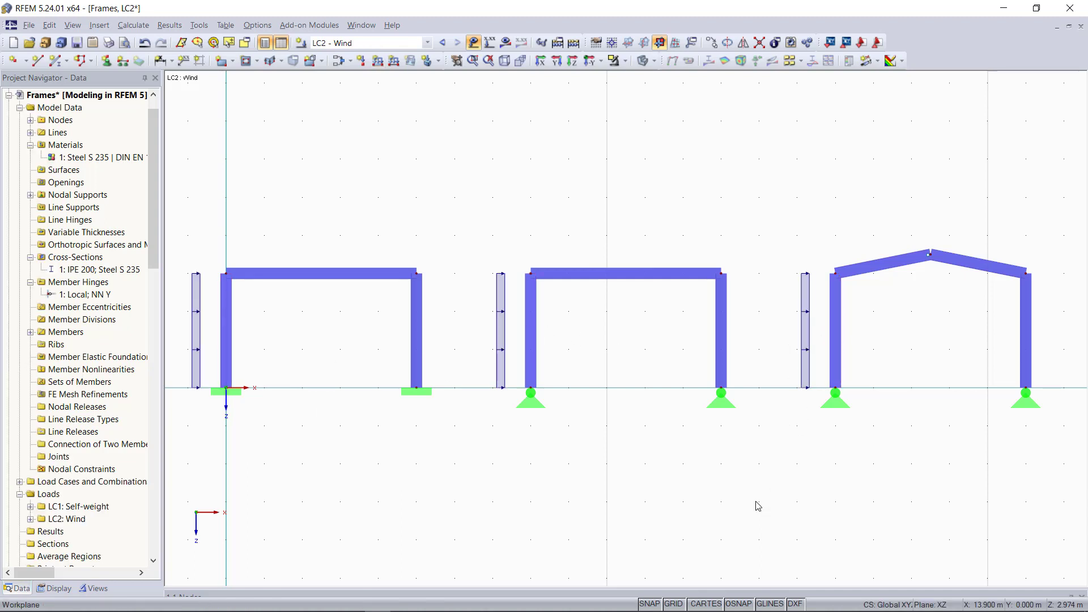
Create load combination CO1 containing load cases LC1 with factor 1.35 and LC2 with factor 1.50
left_click(339, 60)
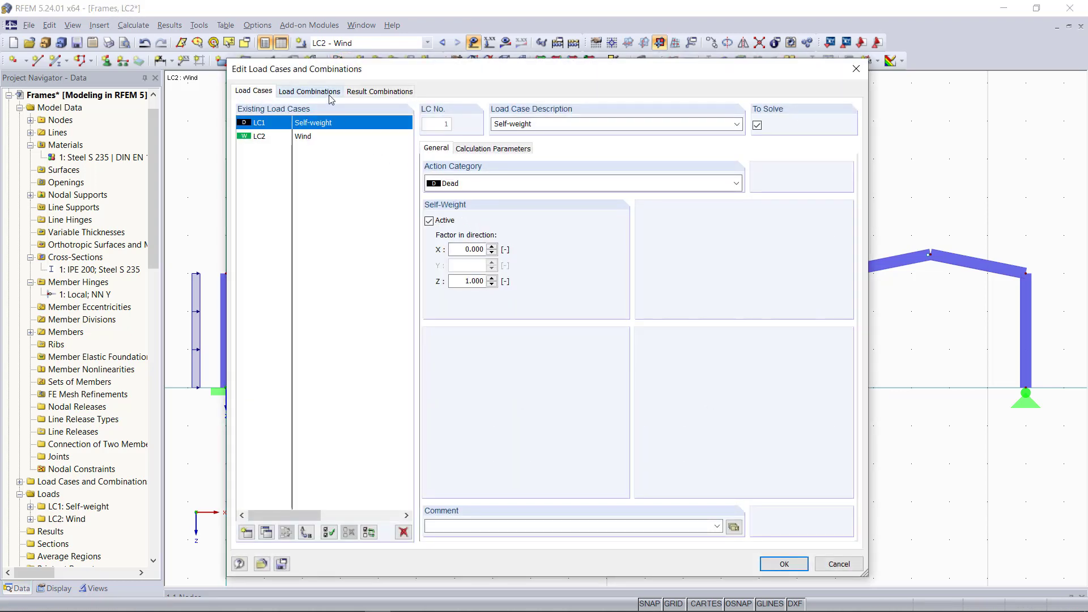
left_click(310, 92)
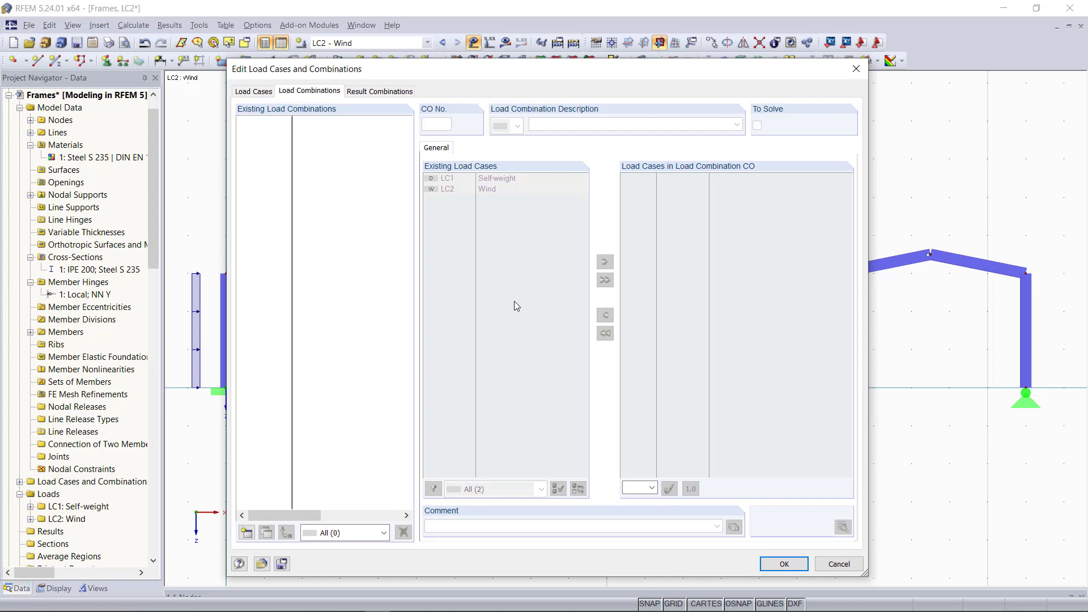
left_click(247, 532)
left_click(496, 214)
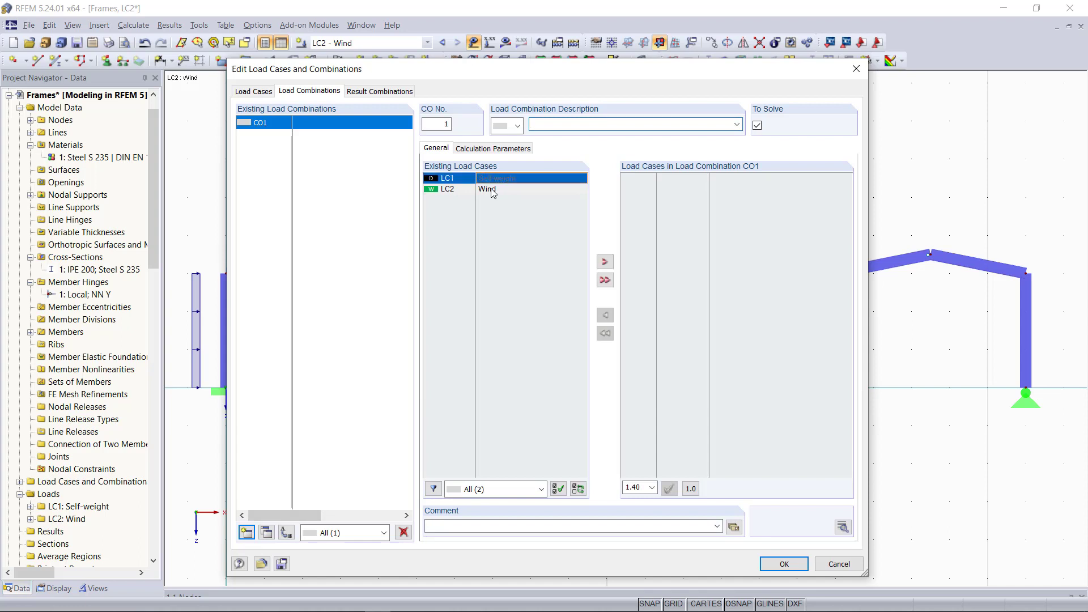
left_click(604, 280)
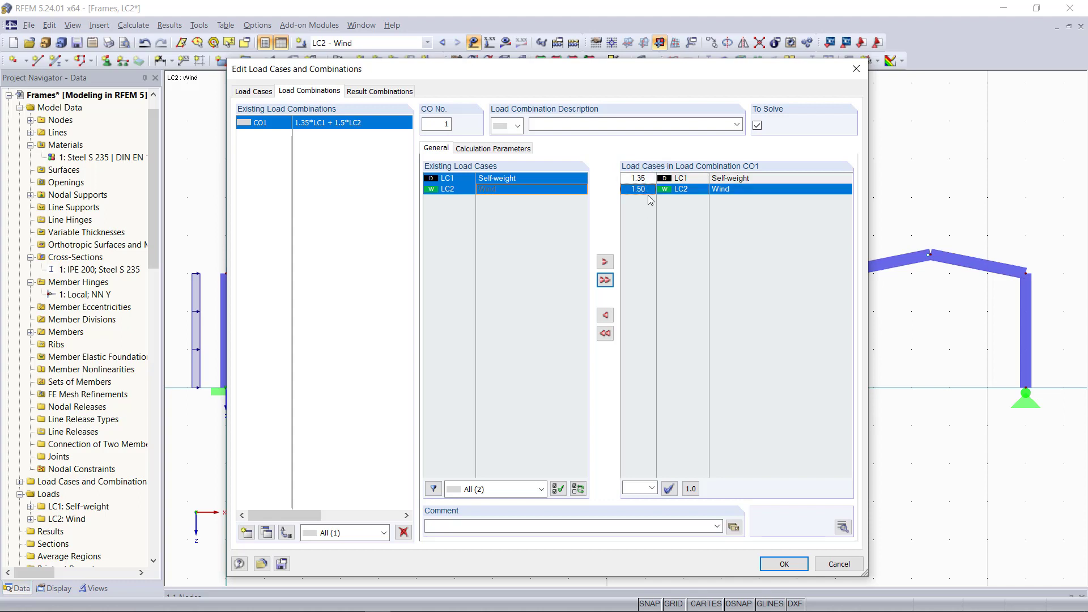
left_click(785, 564)
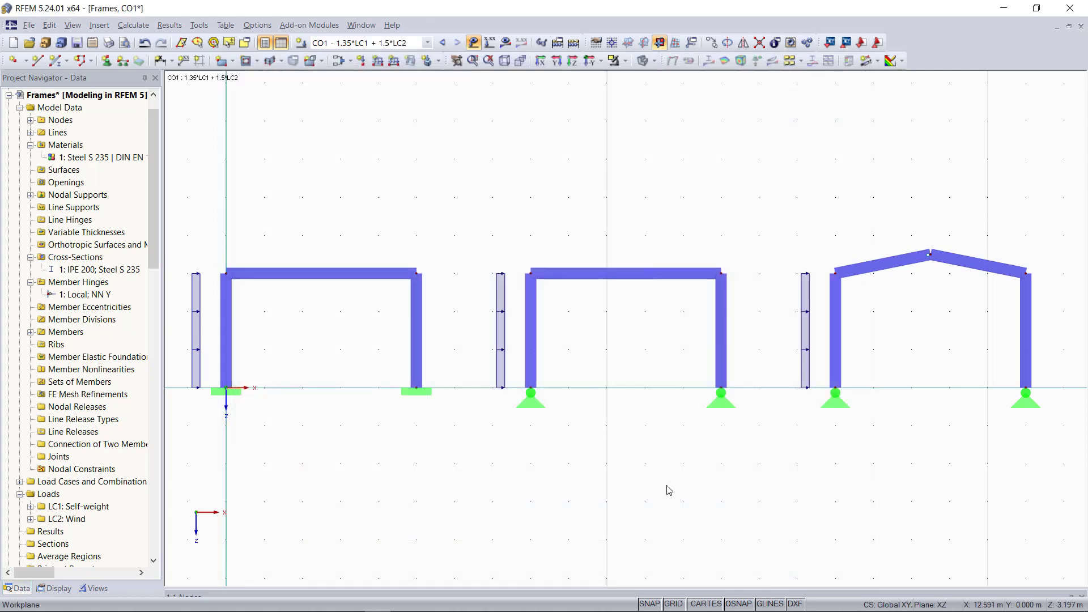
Turn on the self-weight load display and temporarily show the load values to check the loads on all three frames
left_click(63, 591)
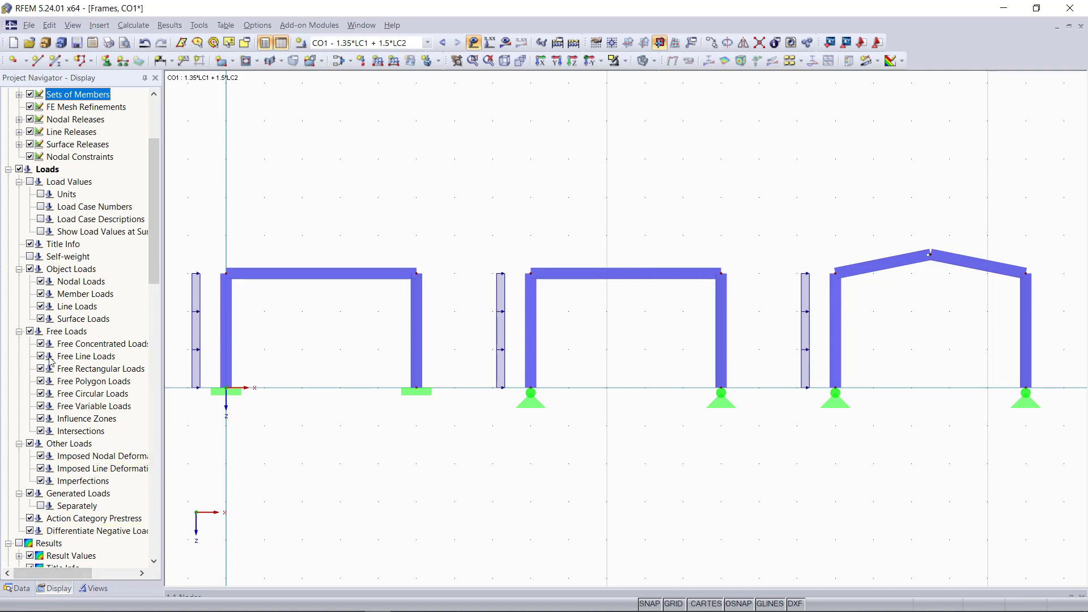
left_click(30, 257)
left_click(490, 43)
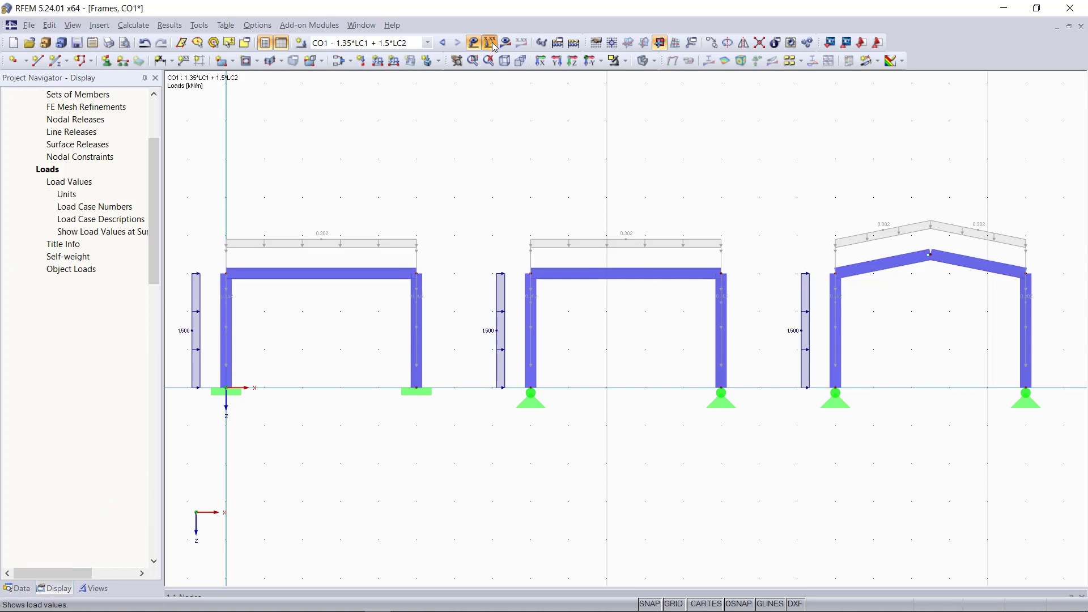
scroll(552, 230, "down", 1)
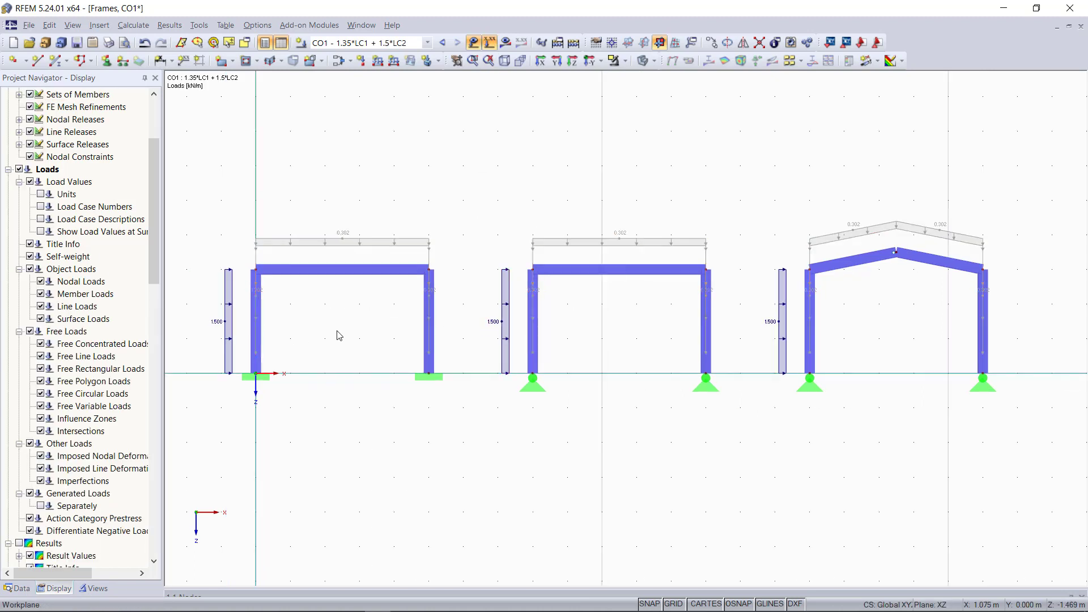
scroll(462, 310, "up", 1)
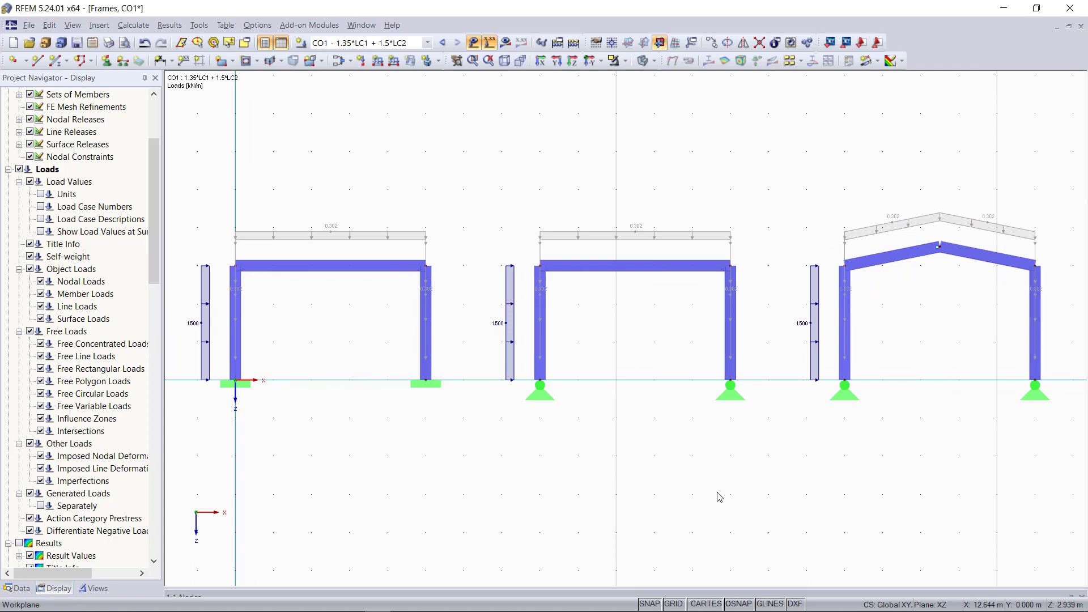
left_click(491, 43)
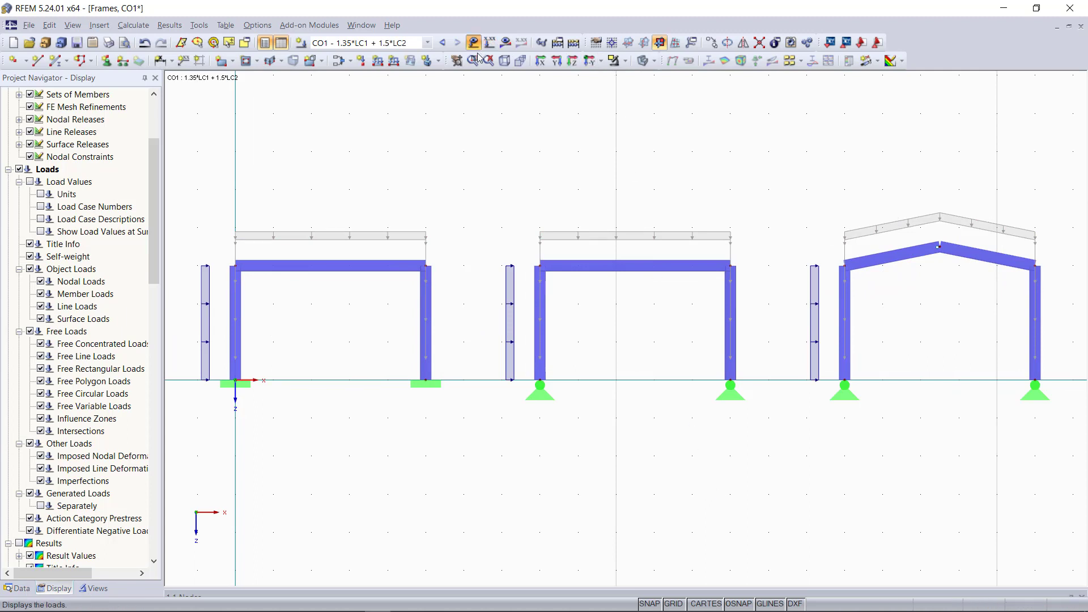
Calculate the results for the load cases and combination CO1, and display the model in wireframe
left_click(575, 49)
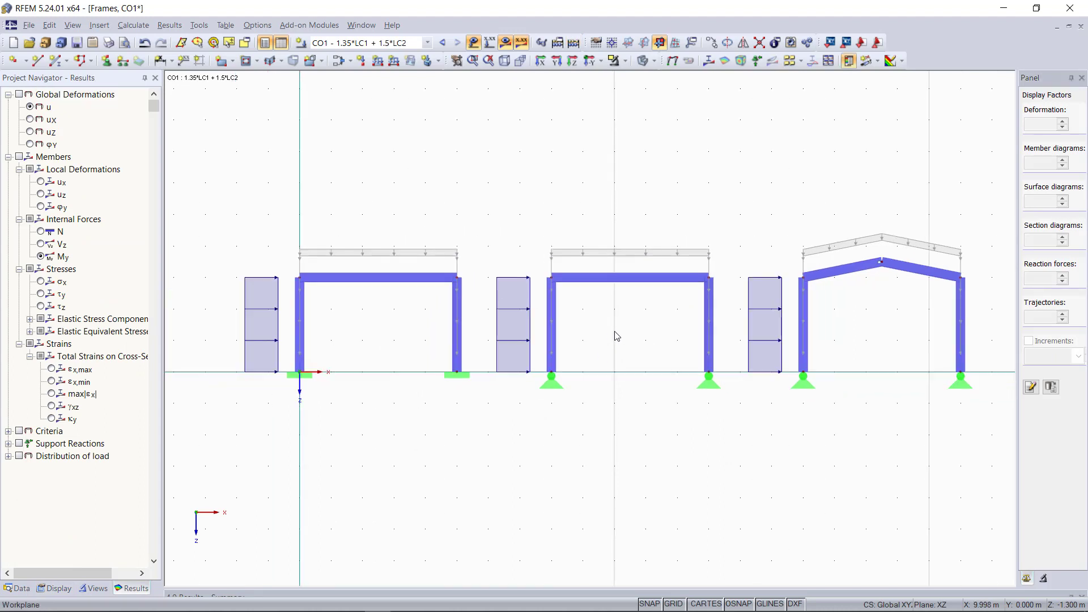
left_click(645, 61)
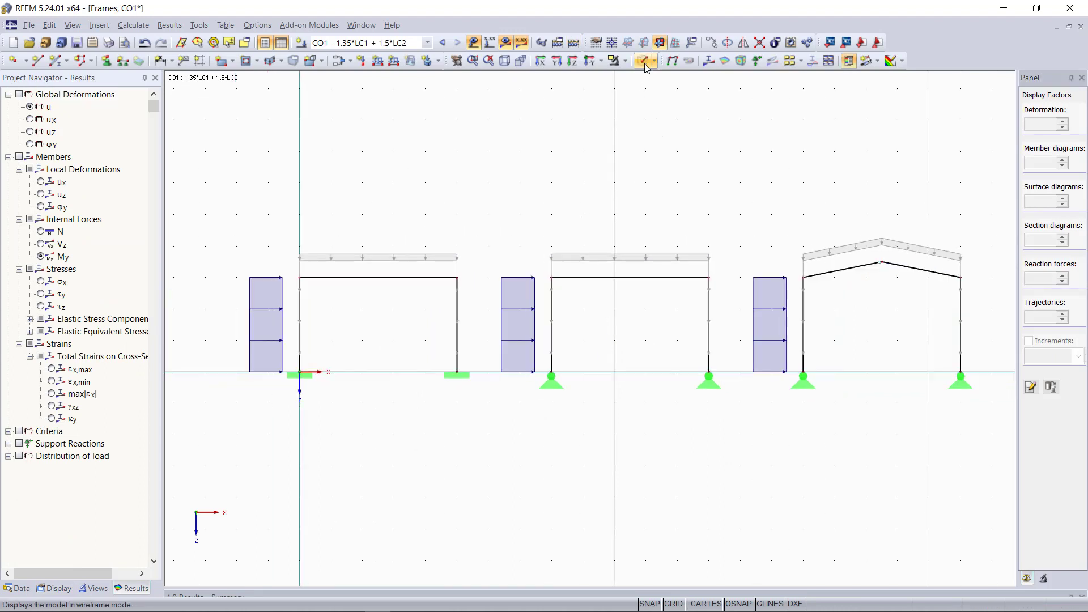
Show the global deformations u for CO1 with the loads hidden, and play the deformation animation briefly
left_click(20, 95)
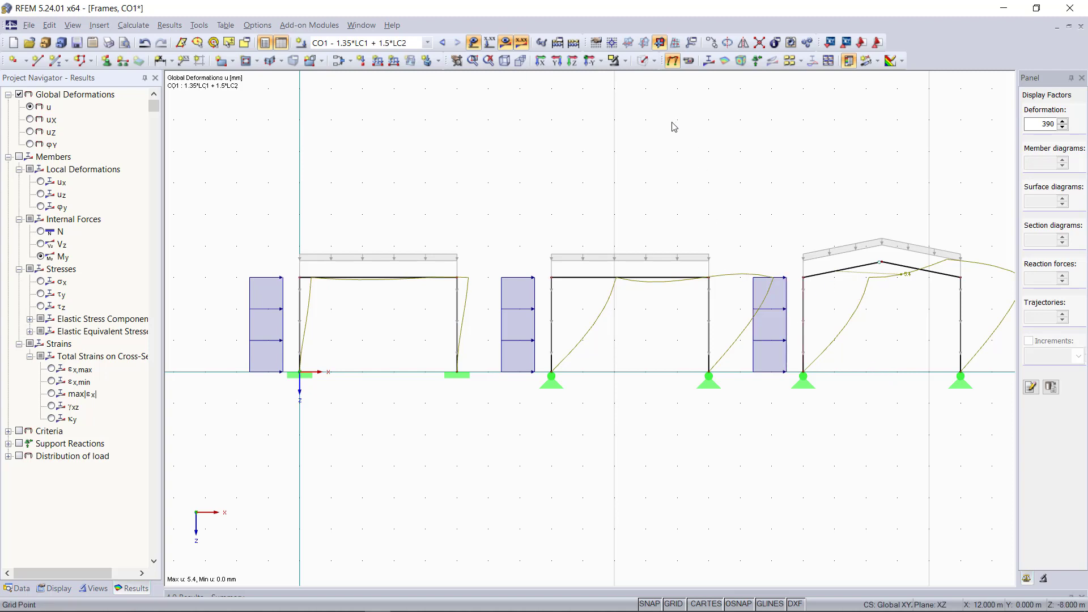
left_click(474, 43)
left_click(692, 61)
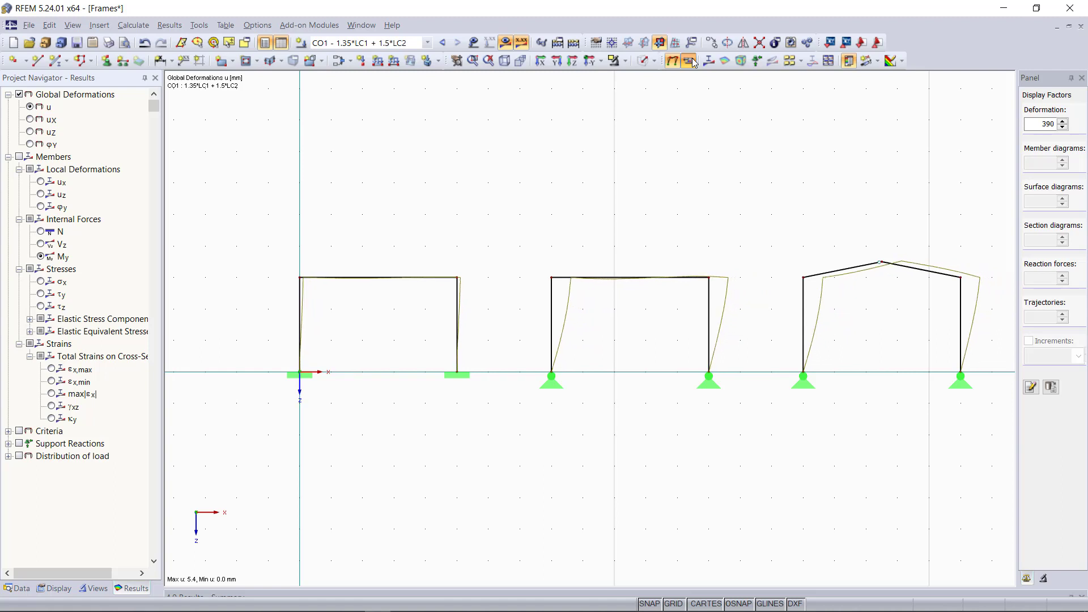
left_click(693, 62)
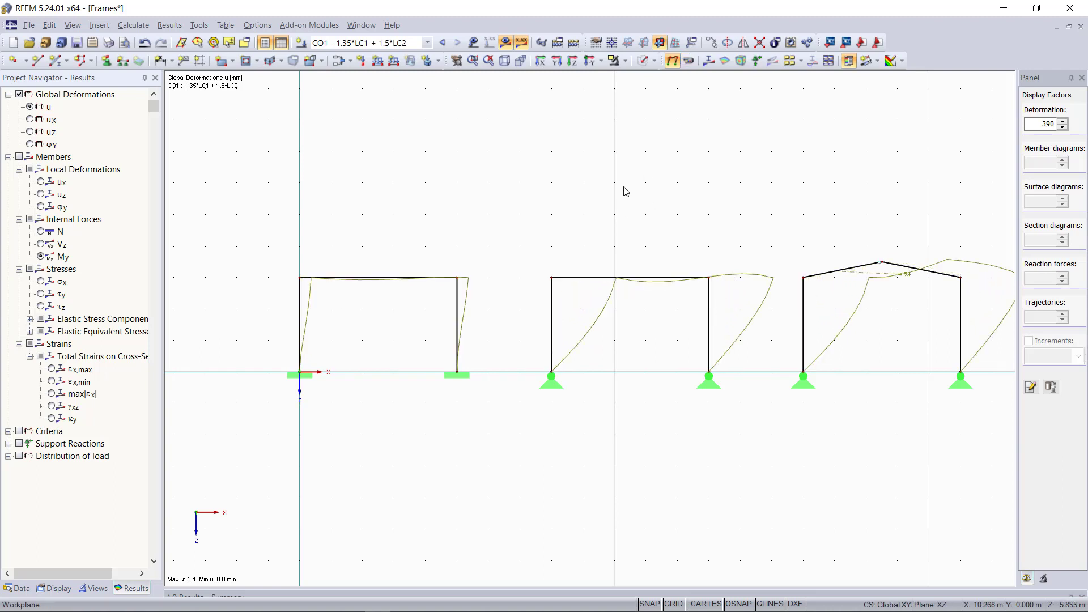
Show the members' bending moments My and compare the diagrams for LC1, LC2 and CO1
left_click(47, 258)
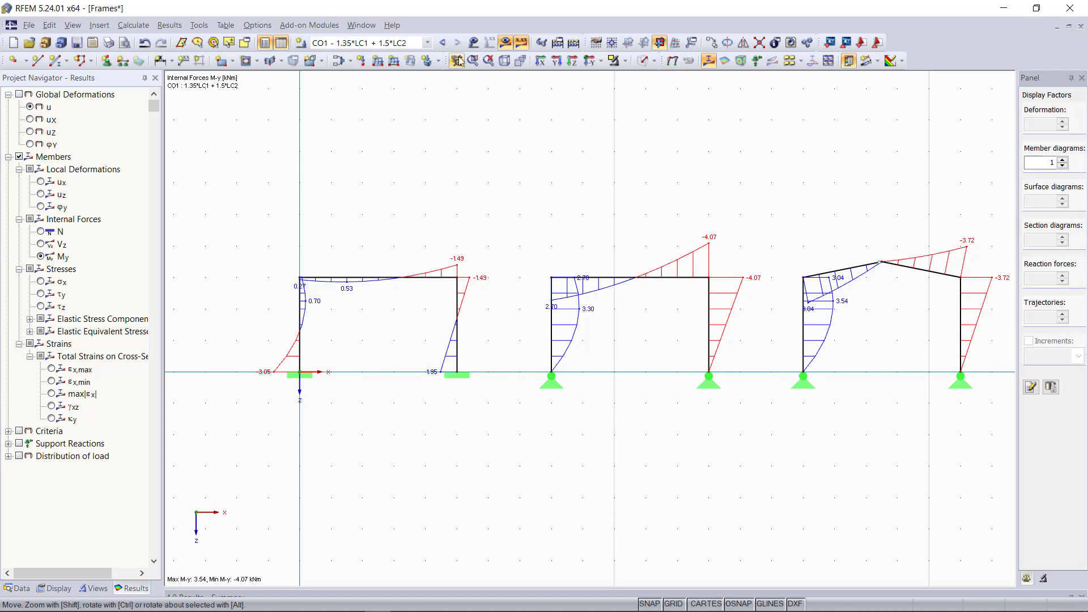
left_click(443, 44)
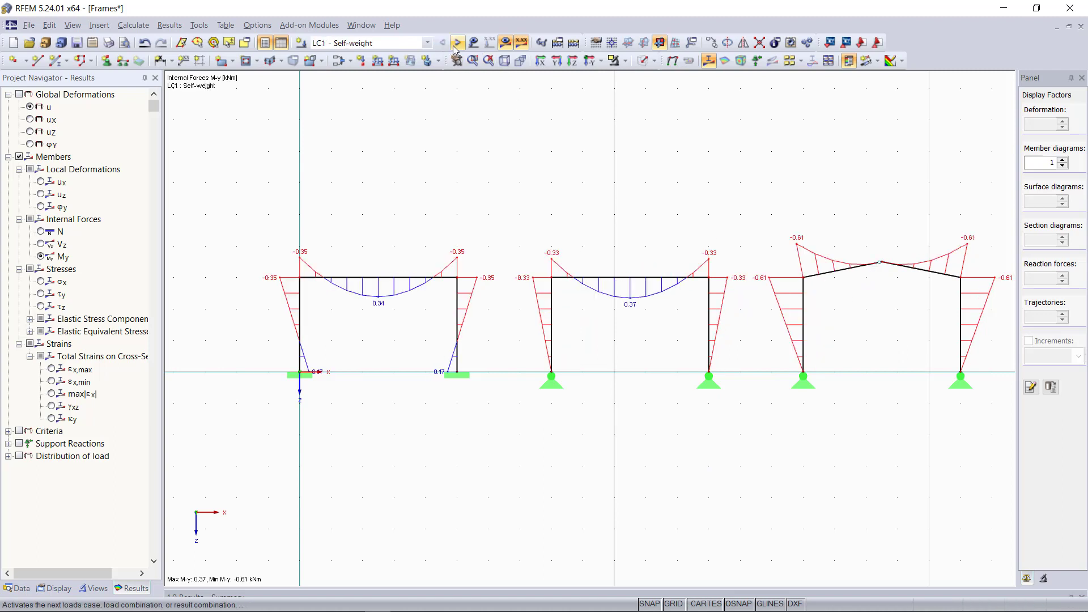
left_click(458, 44)
left_click(458, 43)
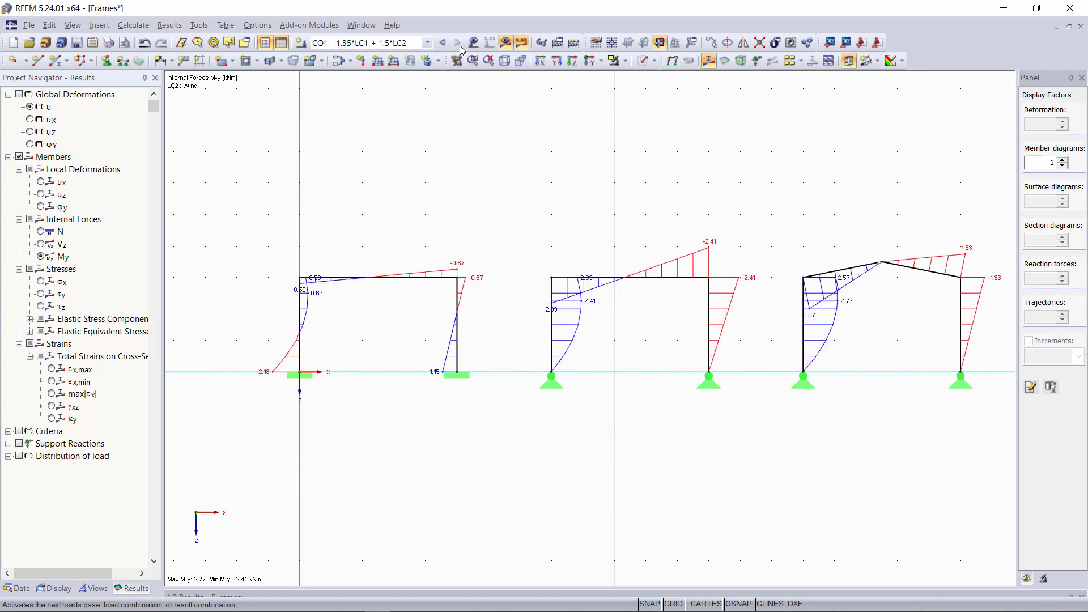